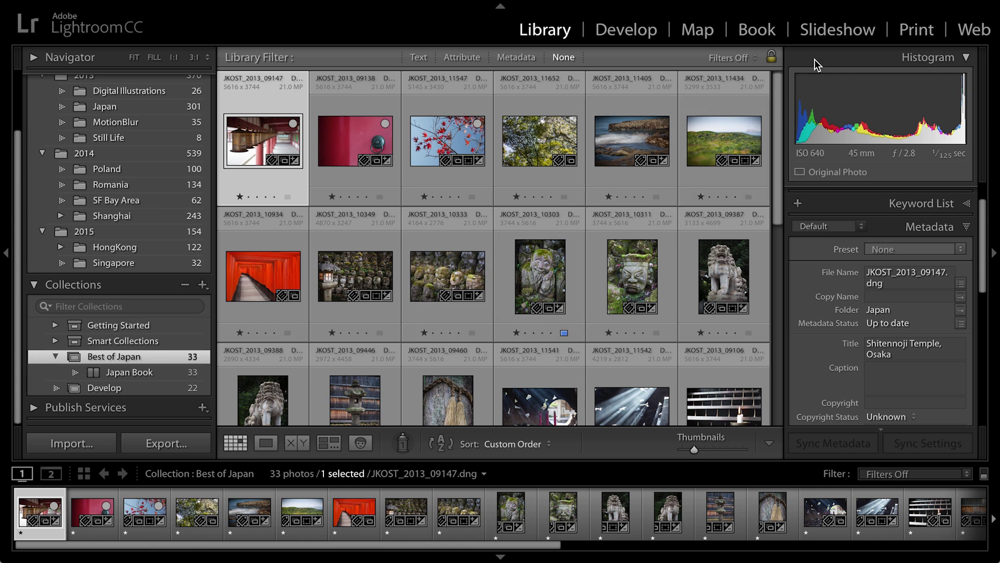
# - Switch to the Slideshow module to load the Best of Japan collection's 33 photos
pyautogui.click(824, 32)
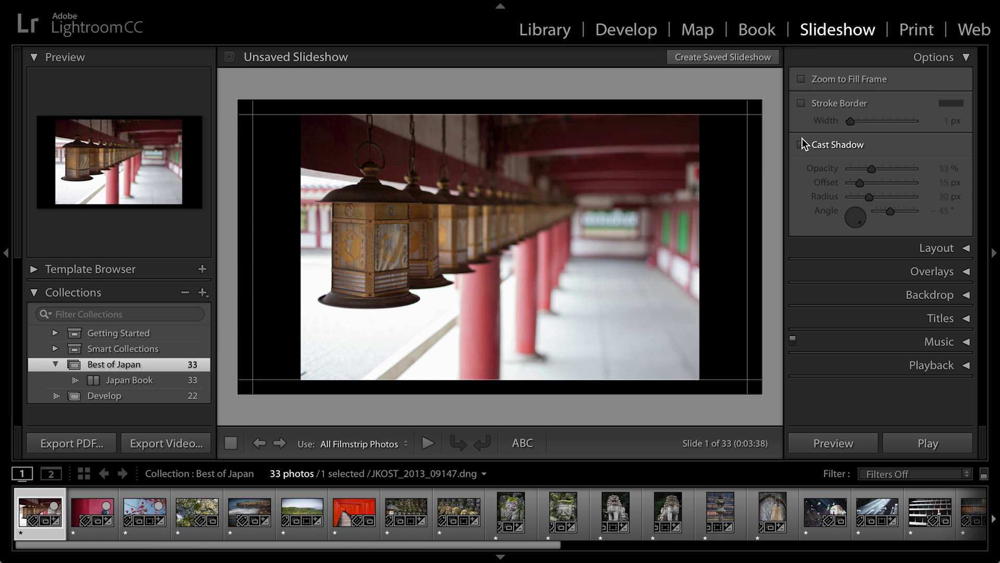
# - Try Zoom to Fill Frame, revert so the photo fits the frame, and collapse Options
pyautogui.click(801, 80)
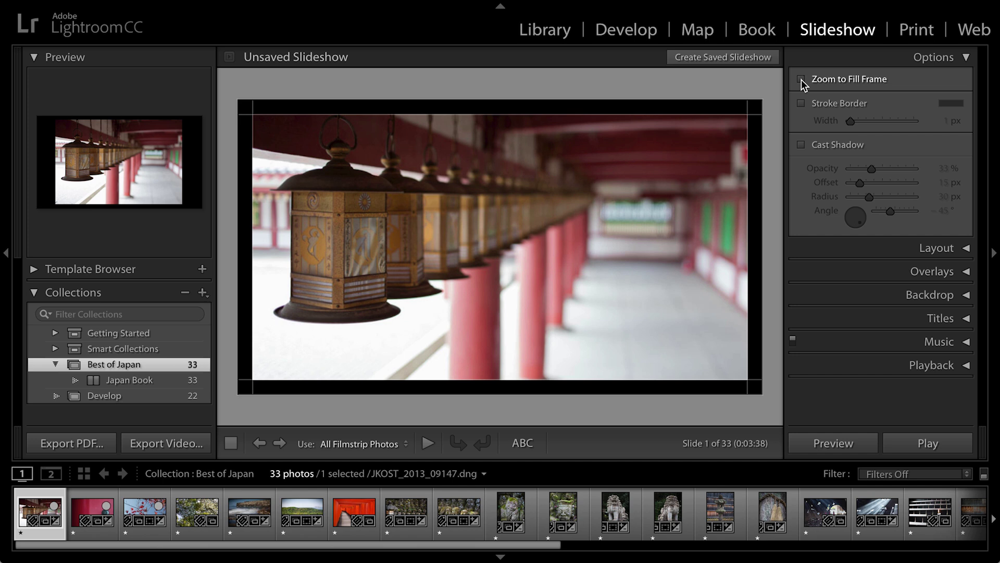
pyautogui.click(801, 79)
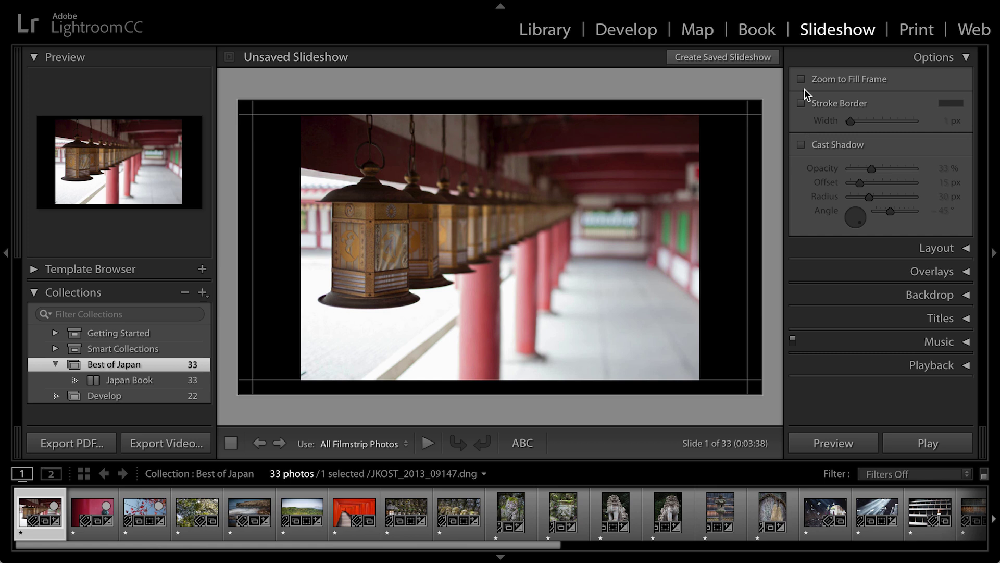
pyautogui.click(821, 58)
# - Adjust the Layout margins until all four sides sit at 28 px, then collapse Layout
pyautogui.click(827, 83)
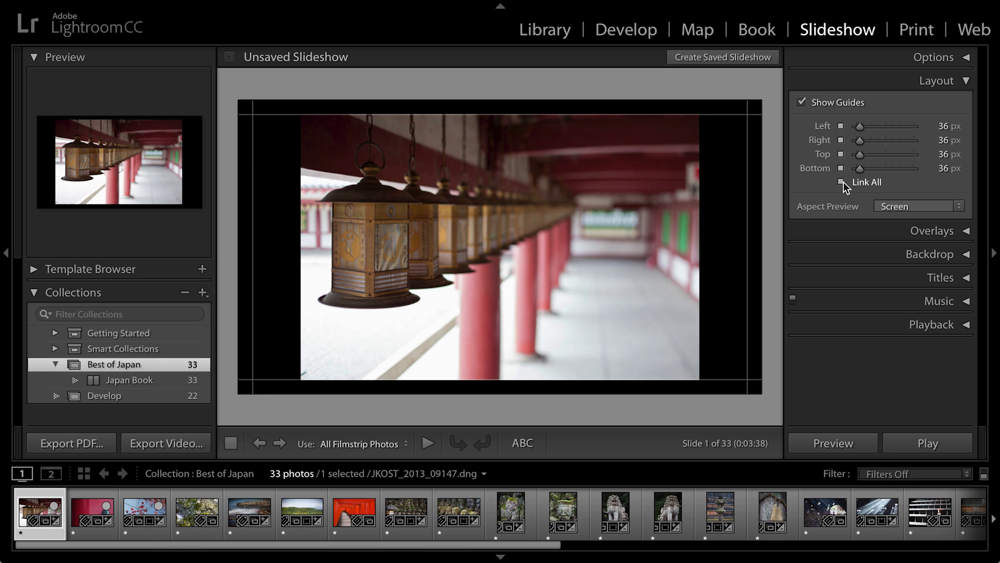
pyautogui.moveTo(860, 168)
pyautogui.mouseDown()
pyautogui.moveTo(878, 172)
pyautogui.moveTo(858, 171)
pyautogui.mouseUp()
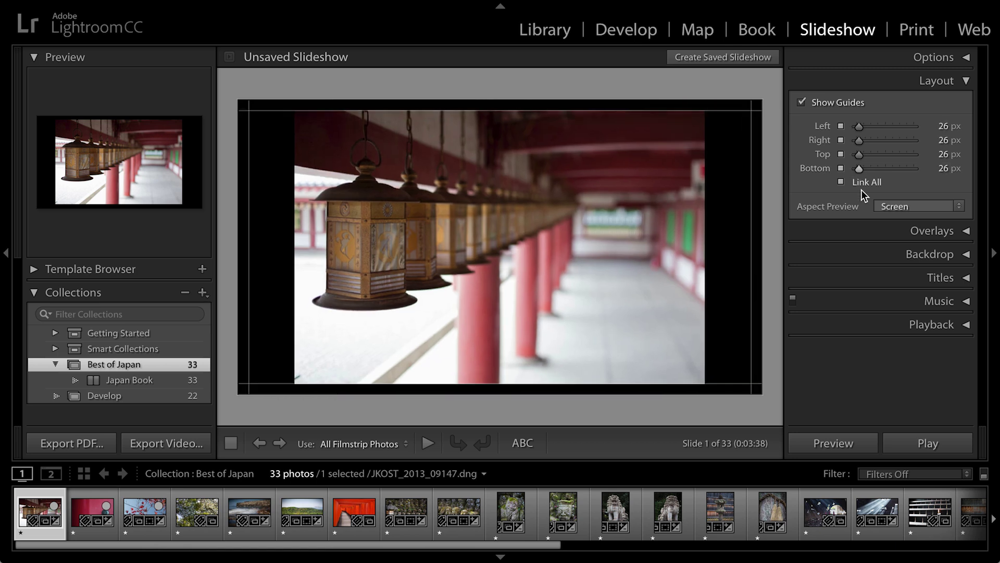
pyautogui.click(841, 182)
pyautogui.moveTo(858, 126); pyautogui.dragTo(887, 134)
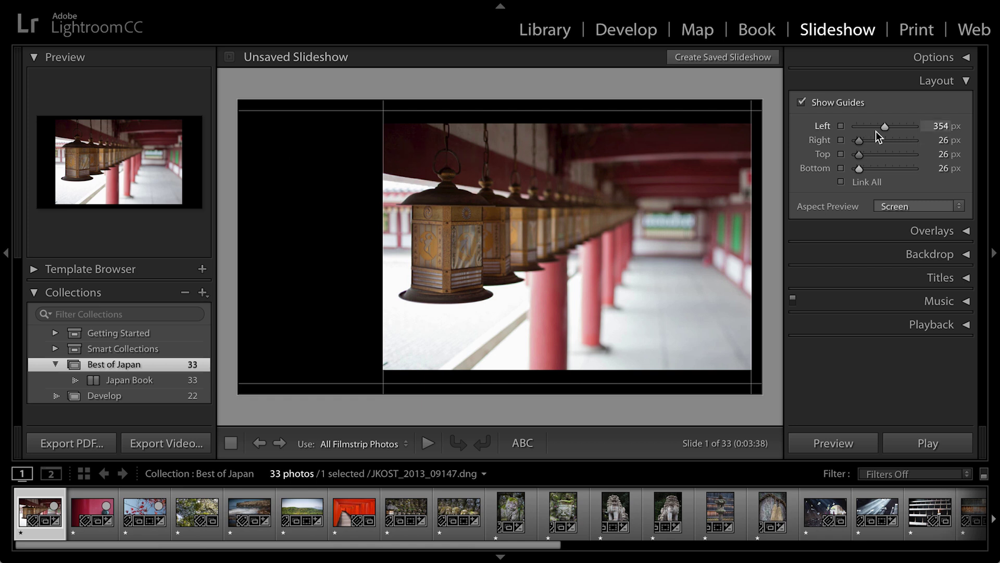
pyautogui.click(841, 181)
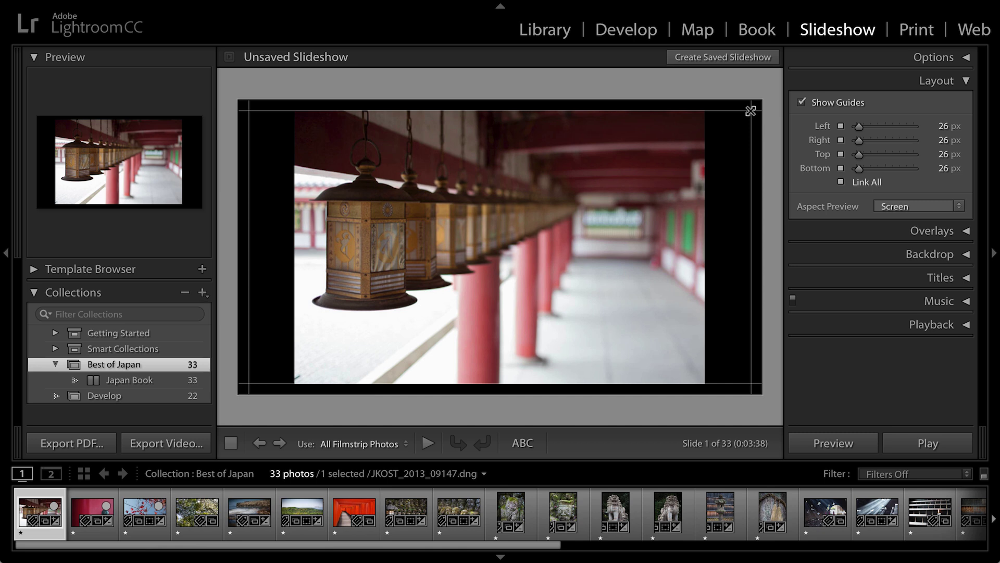
pyautogui.moveTo(750, 110)
pyautogui.mouseDown()
pyautogui.moveTo(698, 162)
pyautogui.moveTo(726, 123)
pyautogui.moveTo(750, 113)
pyautogui.mouseUp()
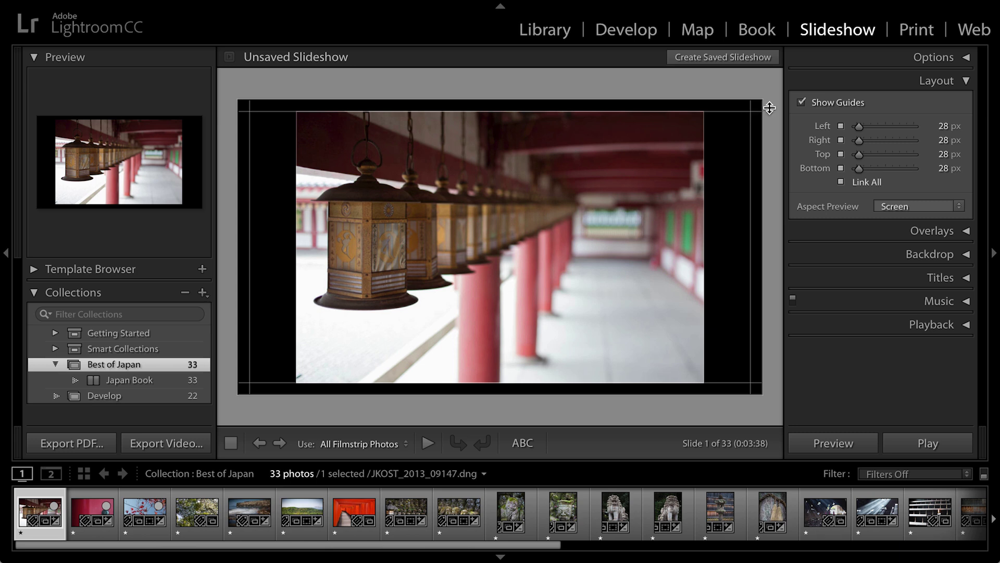
pyautogui.click(911, 82)
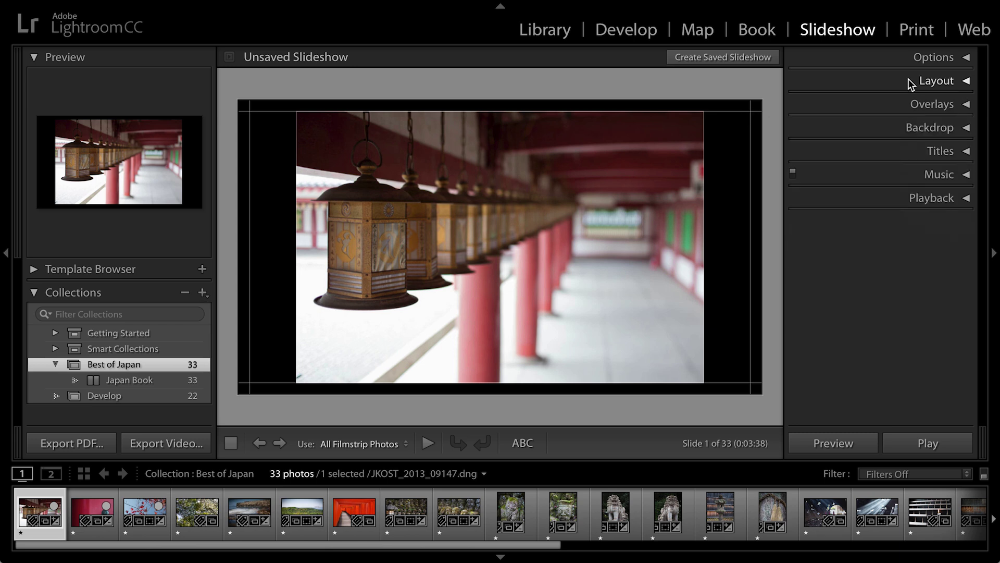
# - Try the jkost identity plate at several slide positions, then switch it off on slide 12
pyautogui.click(892, 104)
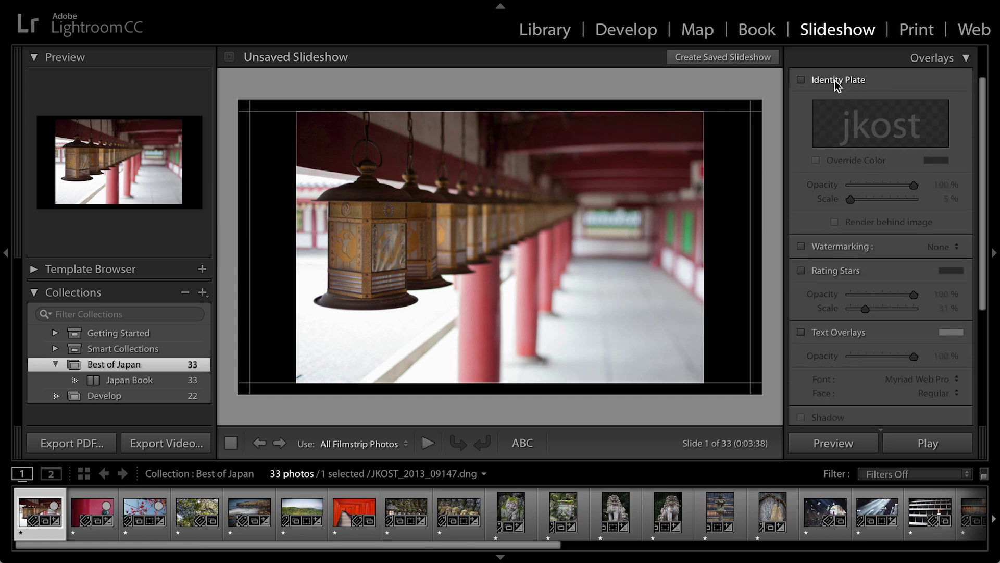
pyautogui.click(837, 81)
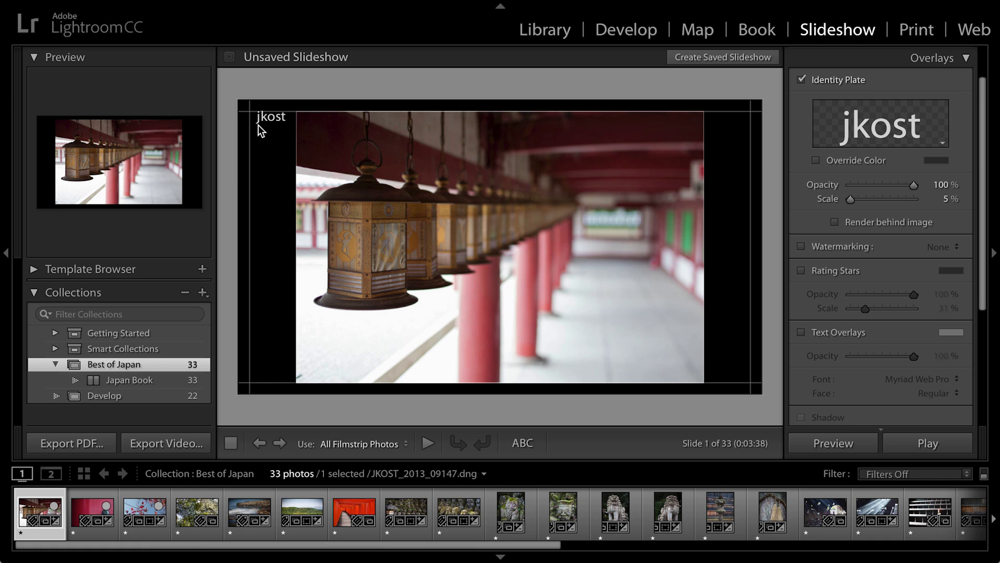
pyautogui.moveTo(263, 123); pyautogui.dragTo(257, 356)
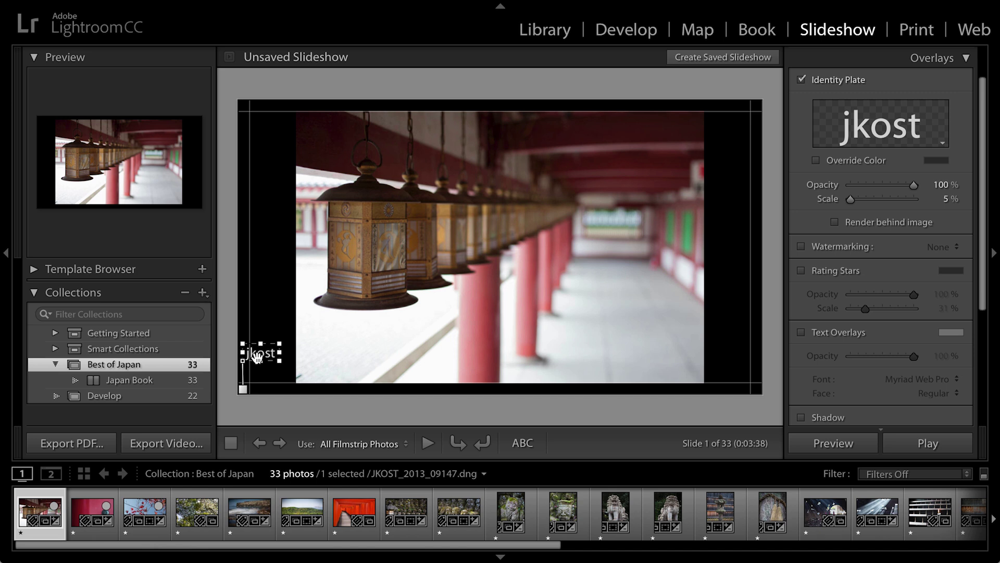
pyautogui.moveTo(256, 356); pyautogui.dragTo(255, 155)
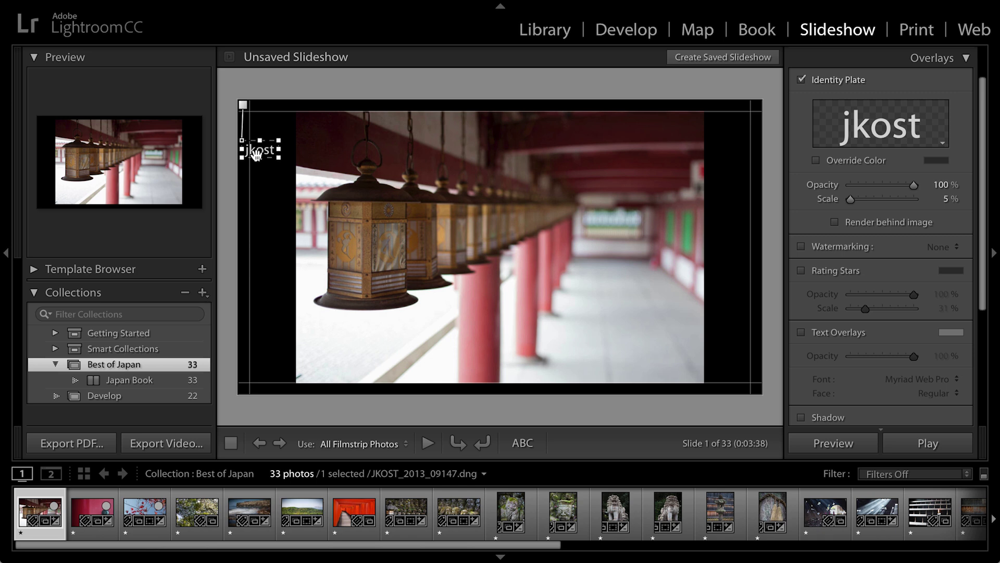
pyautogui.moveTo(256, 154); pyautogui.dragTo(664, 363)
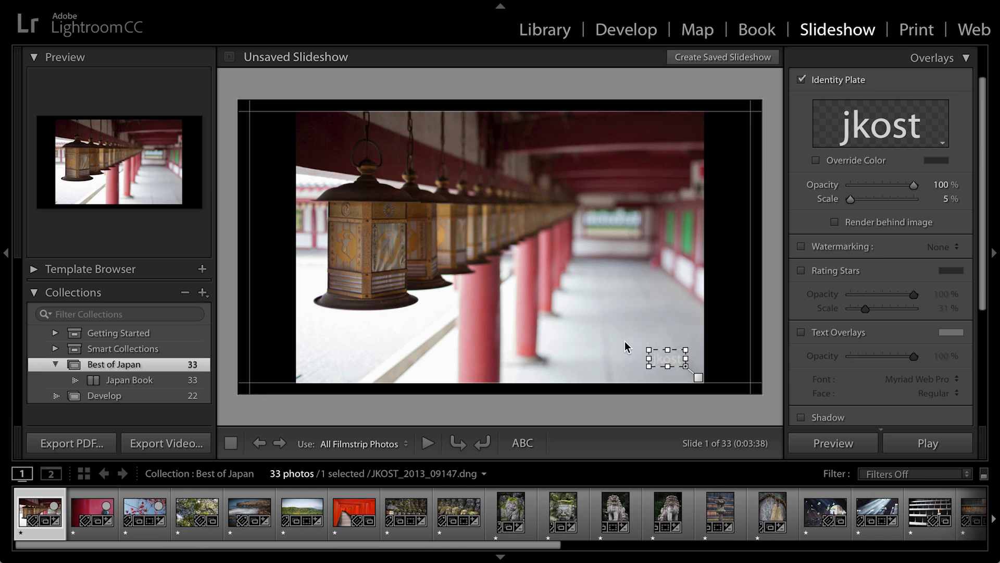
pyautogui.click(615, 505)
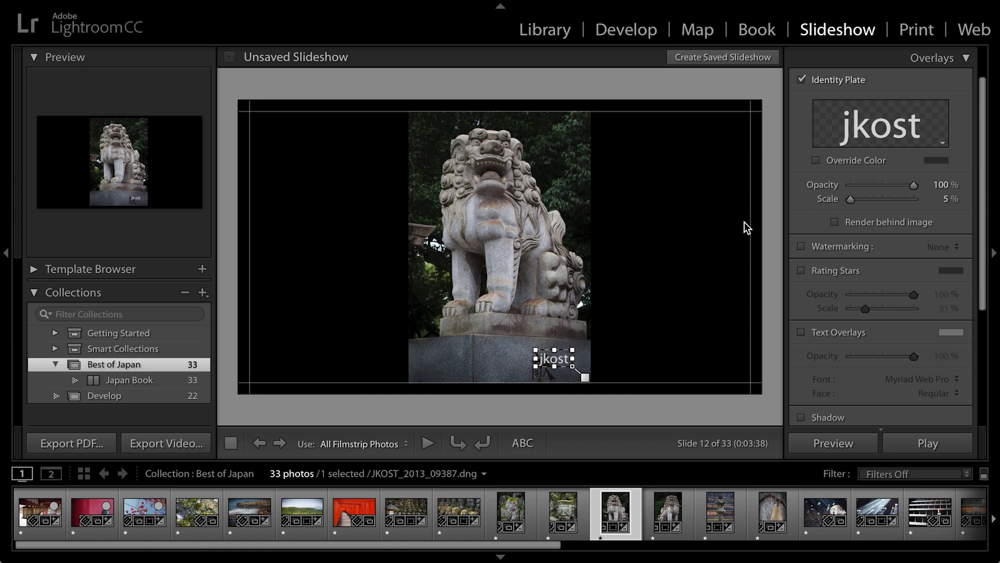
pyautogui.click(801, 80)
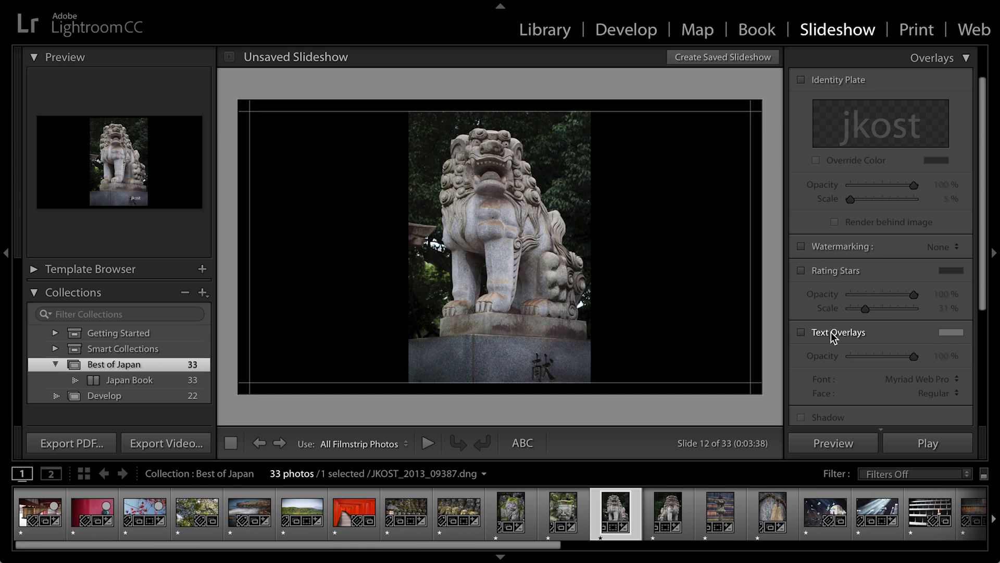
# - Turn on Text Overlays and add a caption showing each photo's Title
pyautogui.scroll(-2, 829, 332)
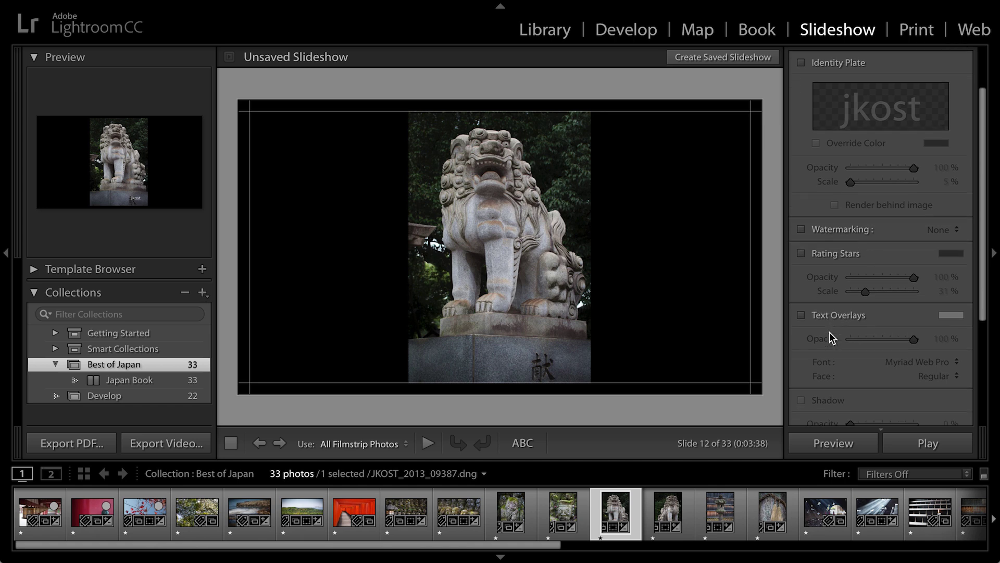
pyautogui.click(828, 309)
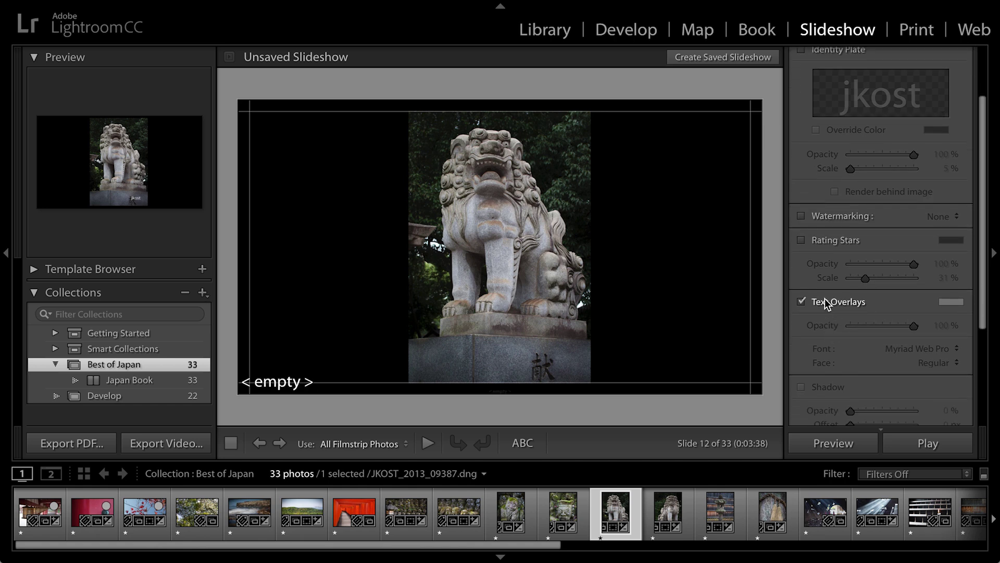
pyautogui.click(523, 443)
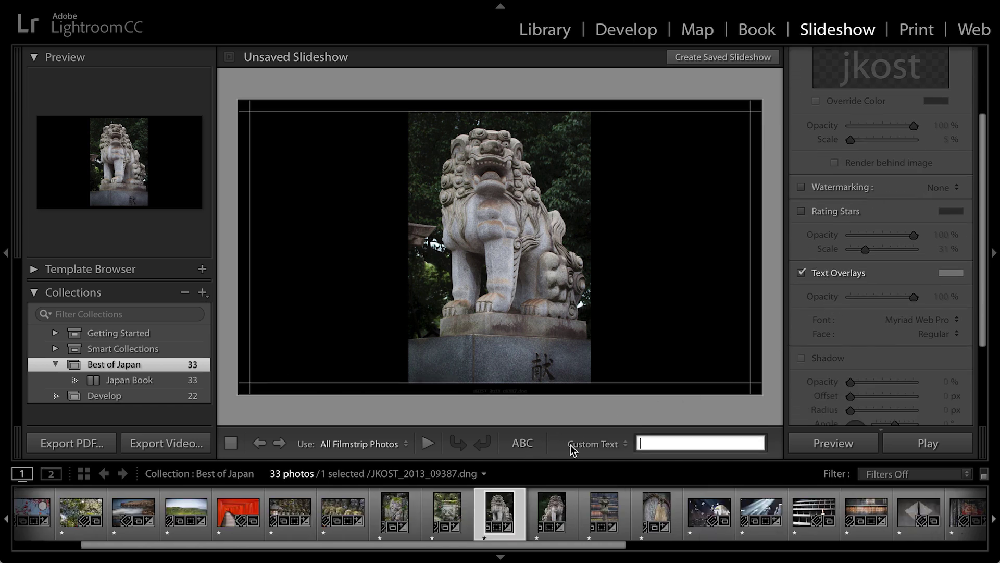
pyautogui.click(607, 445)
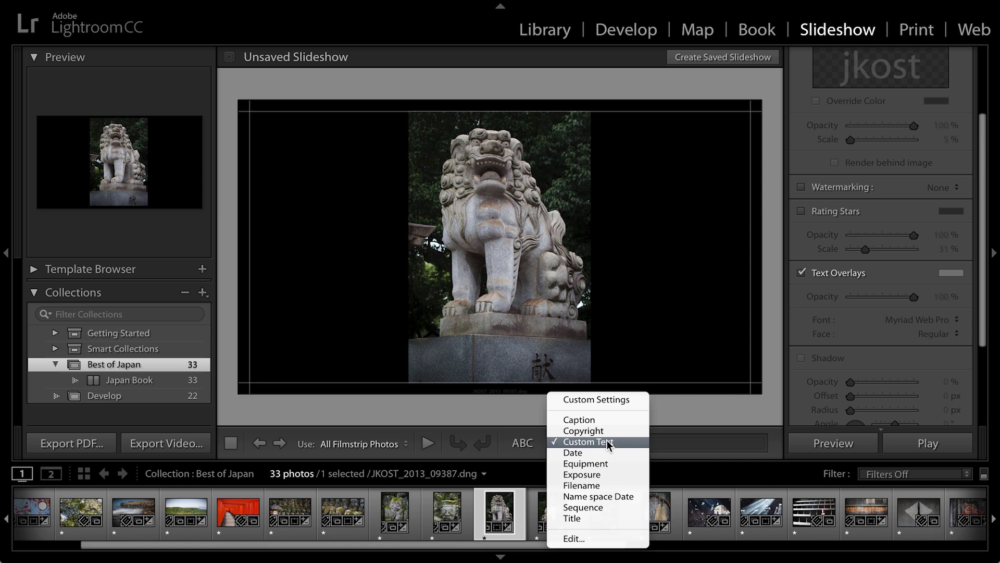
pyautogui.click(601, 518)
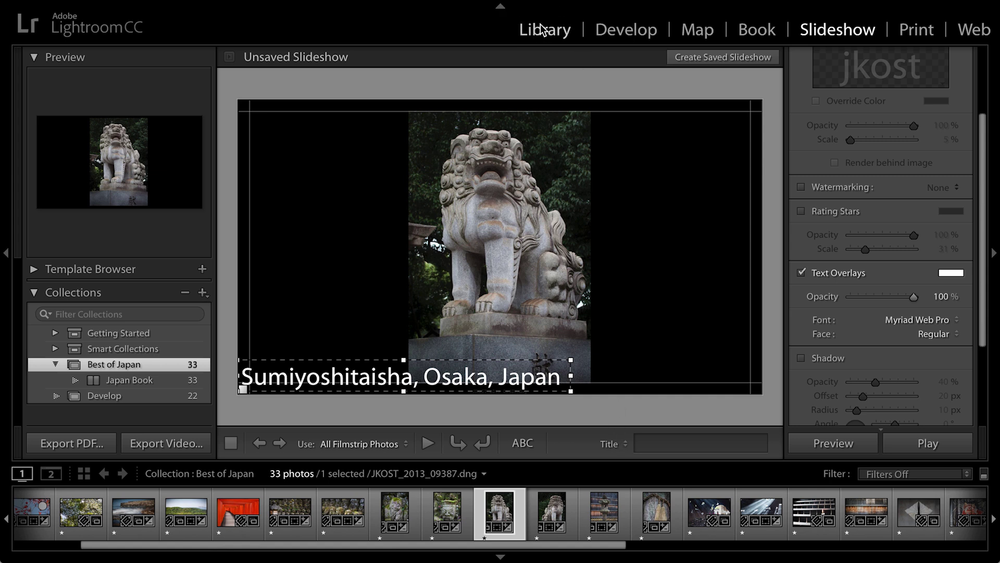
# - Shrink and centre the title caption below a slightly smaller photo, then view slide 9
pyautogui.moveTo(412, 376); pyautogui.dragTo(509, 376)
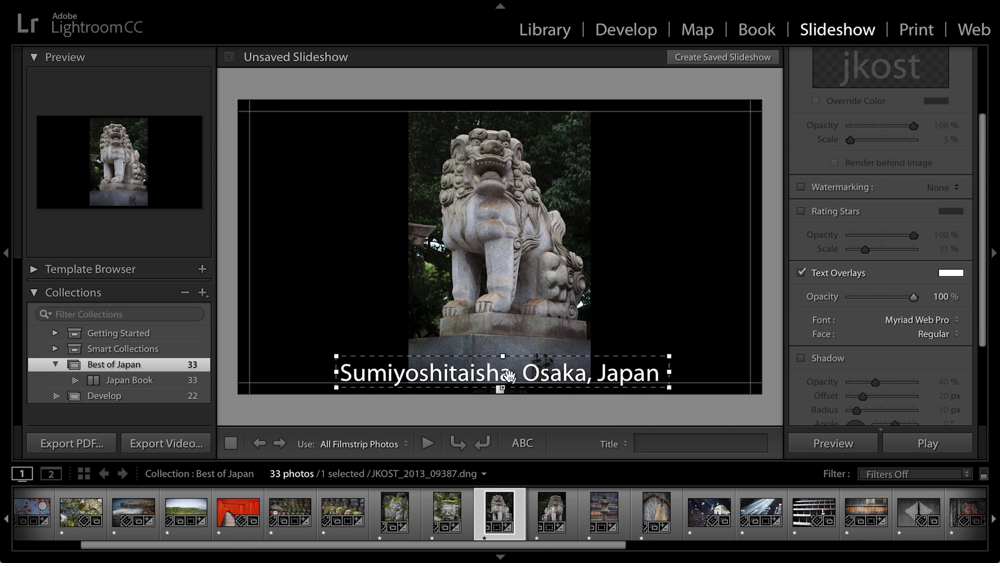
pyautogui.moveTo(669, 357); pyautogui.dragTo(500, 368)
pyautogui.moveTo(431, 372); pyautogui.dragTo(518, 383)
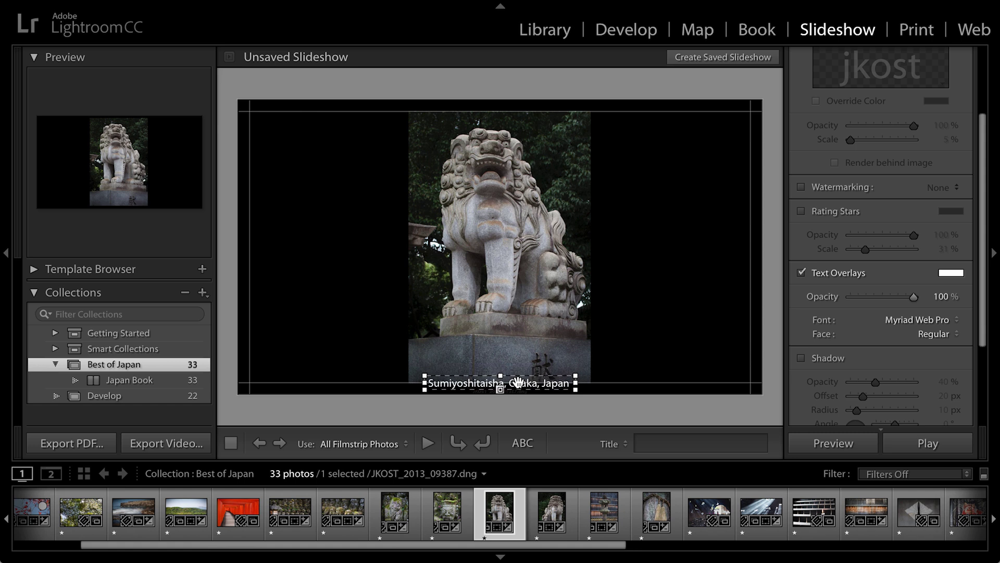
pyautogui.click(749, 382)
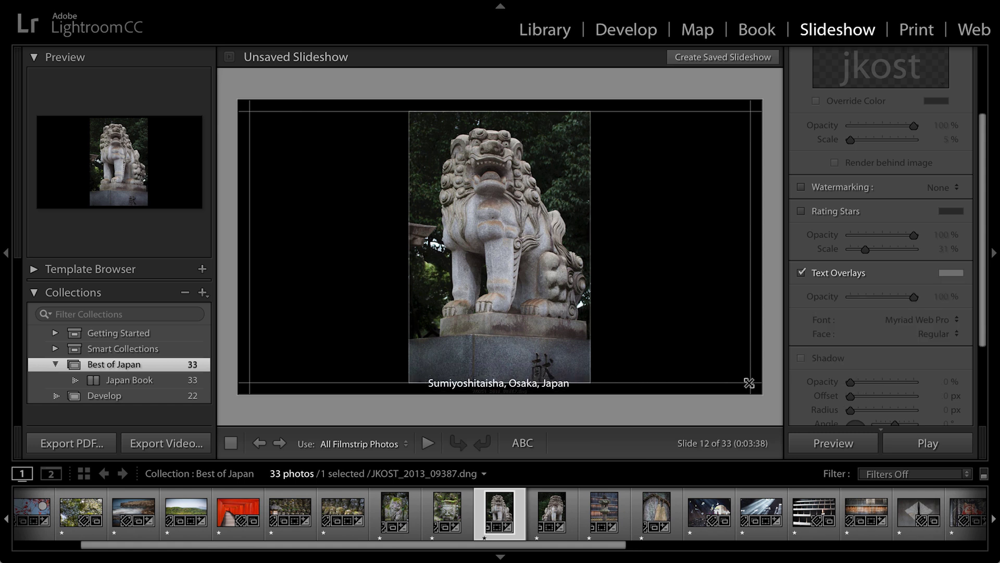
pyautogui.moveTo(749, 383); pyautogui.dragTo(743, 375)
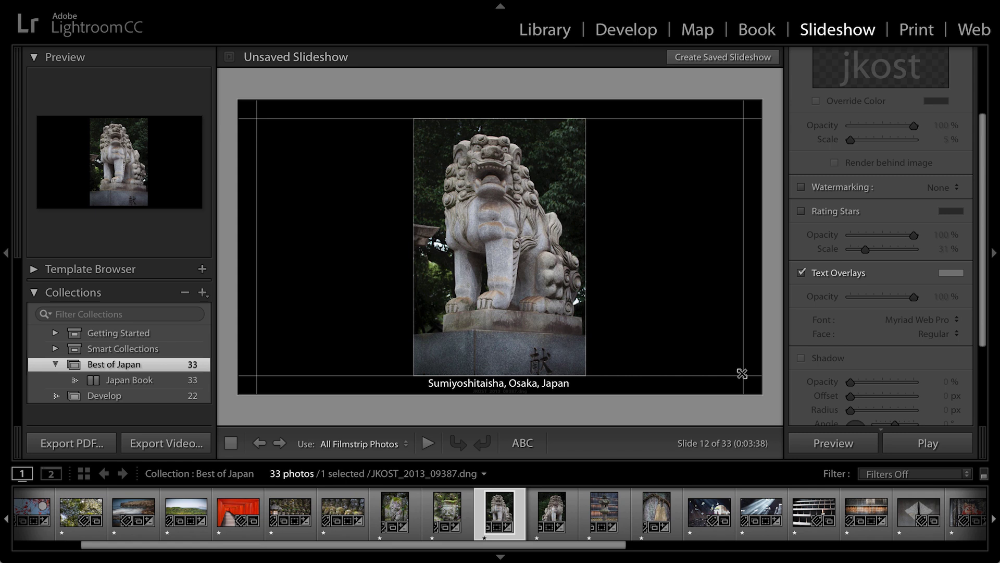
pyautogui.click(344, 513)
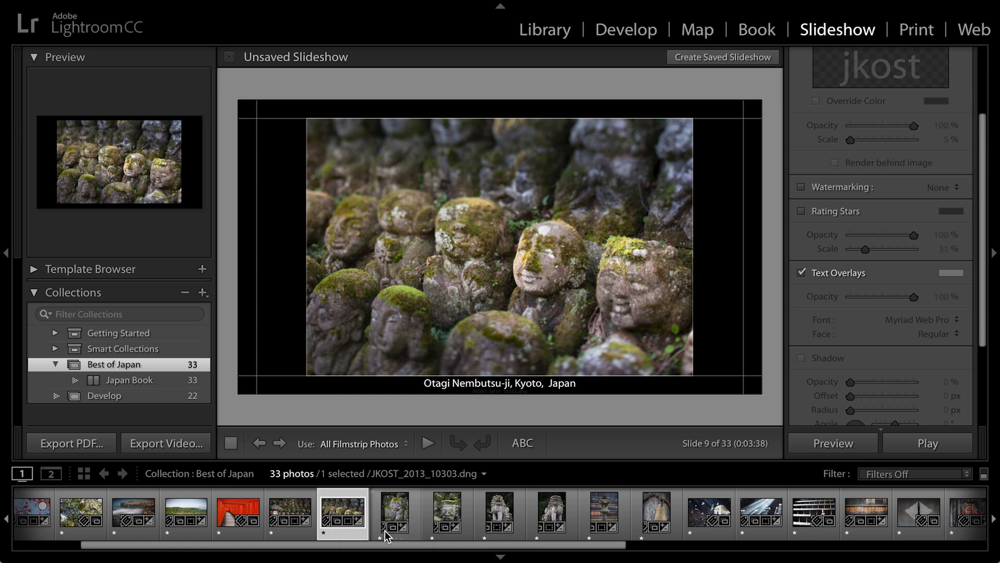
pyautogui.scroll(-3, 930, 276)
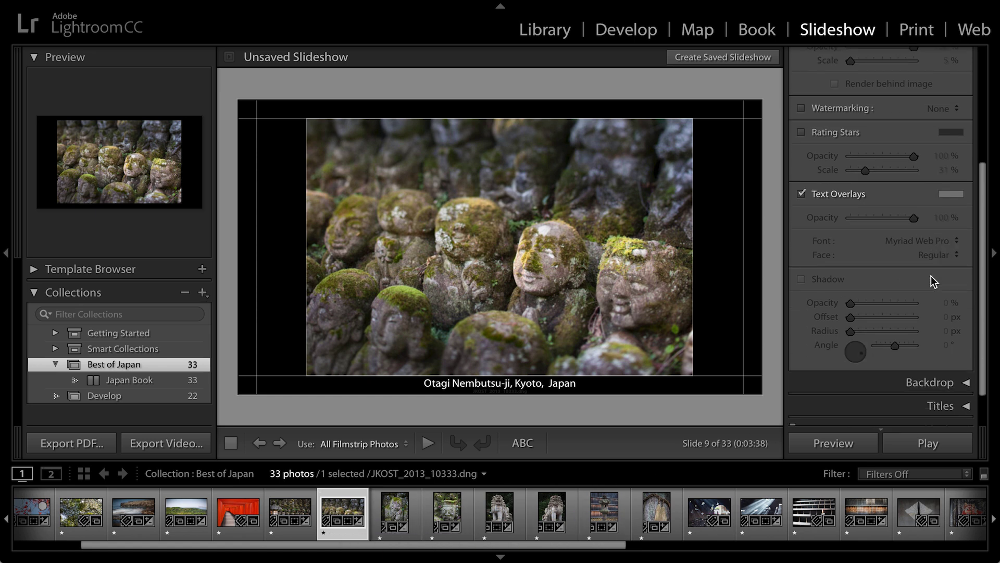
pyautogui.scroll(-2, 930, 276)
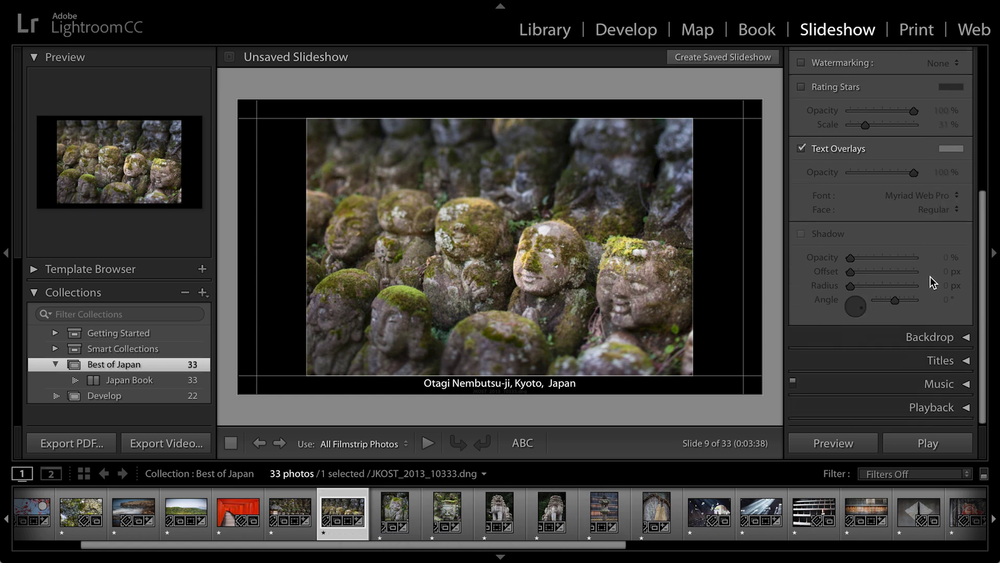
pyautogui.click(920, 337)
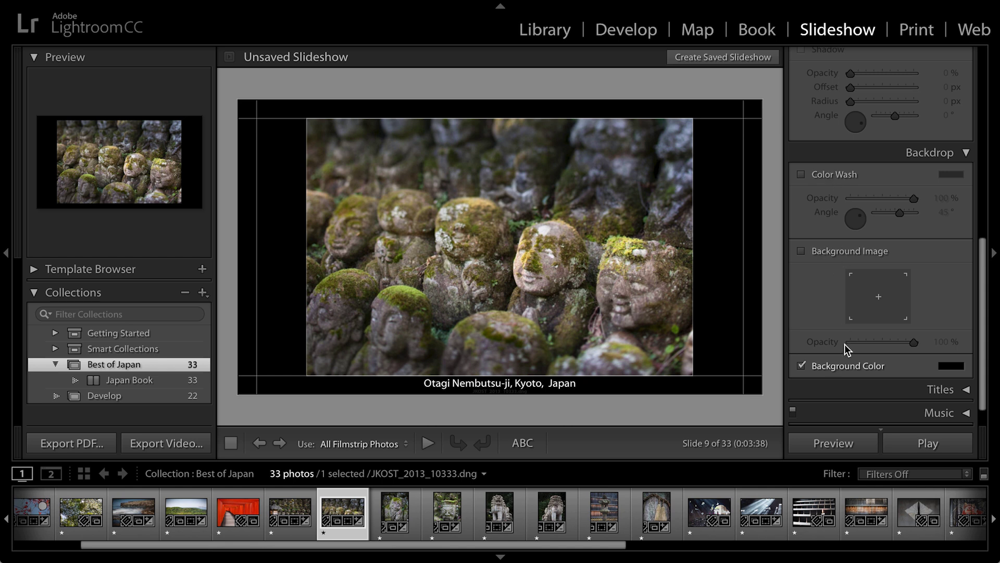
pyautogui.click(885, 154)
pyautogui.scroll(5, 884, 160)
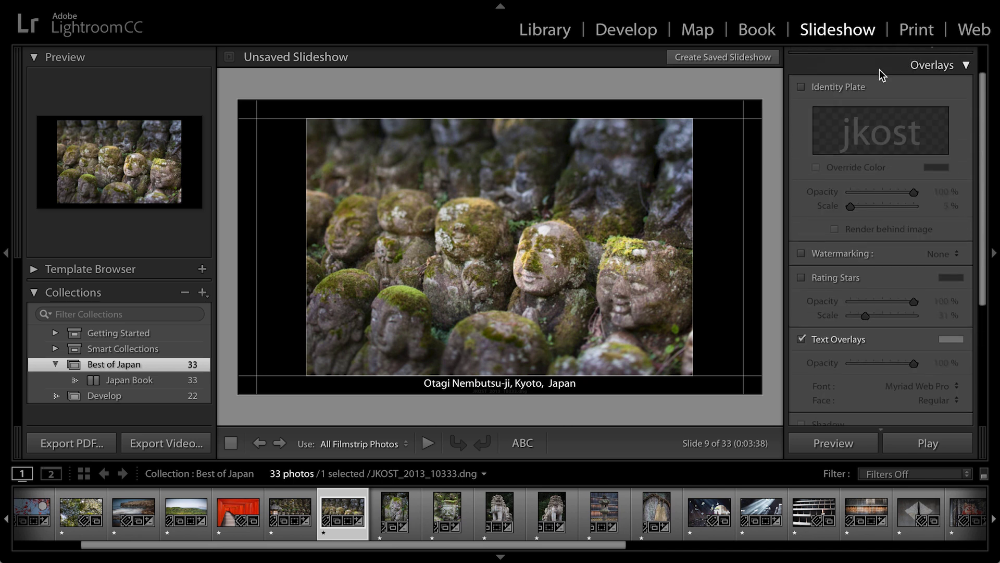
pyautogui.click(878, 66)
# - Edit the Intro Screen identity plate text from jkost to 'Japan' and set Scale to 35%
pyautogui.click(879, 146)
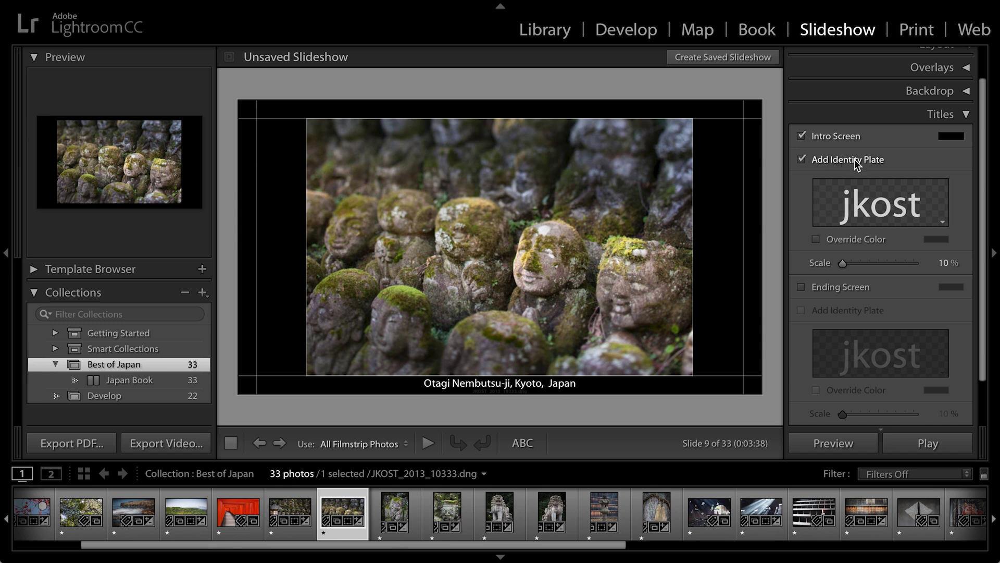
pyautogui.click(943, 222)
pyautogui.click(923, 249)
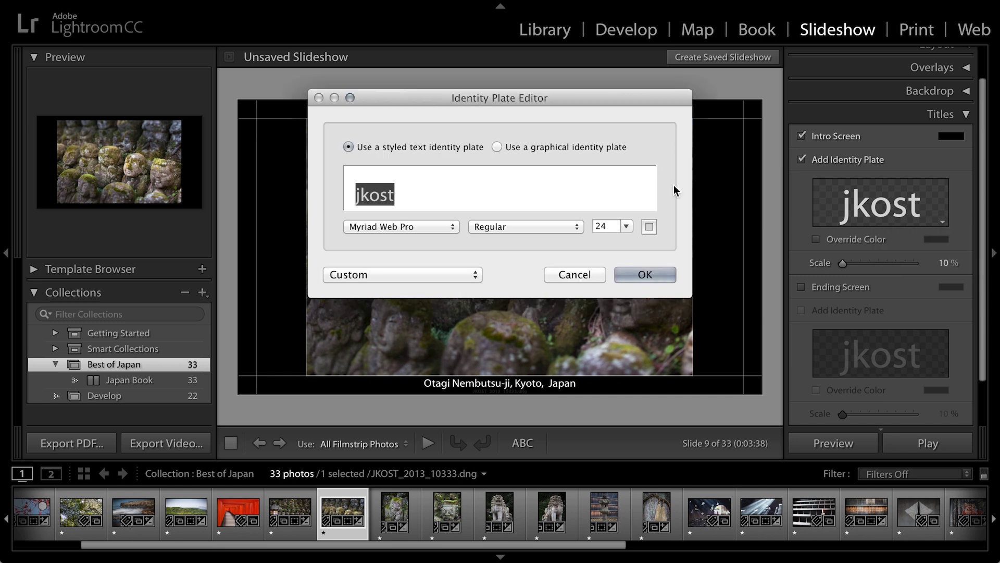
pyautogui.write('J')
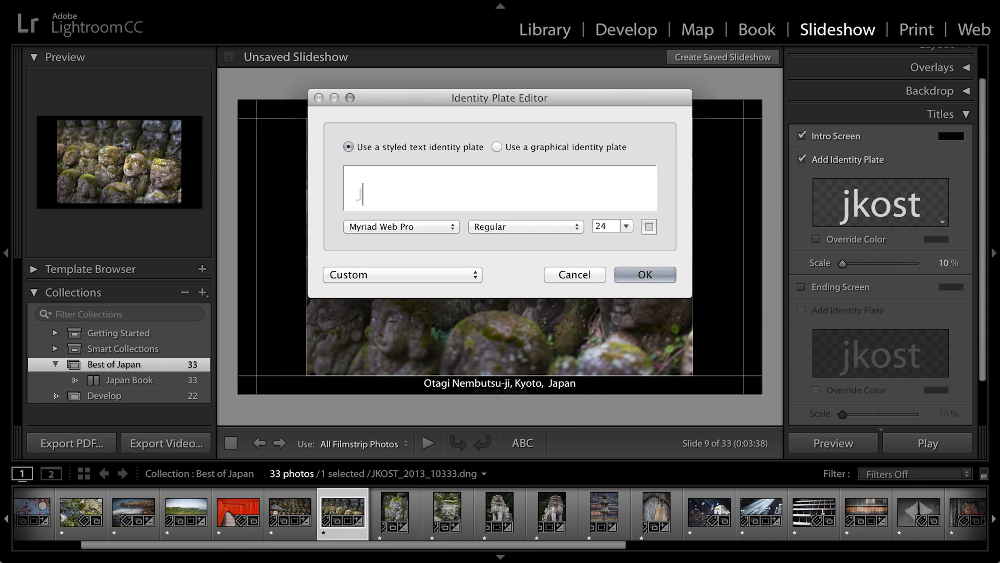
pyautogui.write('apan')
pyautogui.click(646, 273)
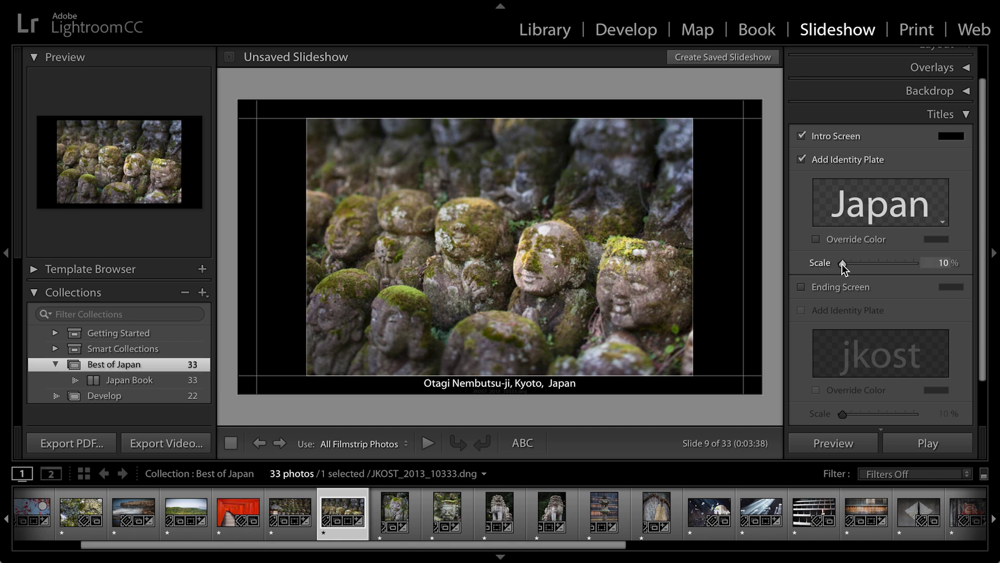
pyautogui.moveTo(842, 264); pyautogui.dragTo(862, 264)
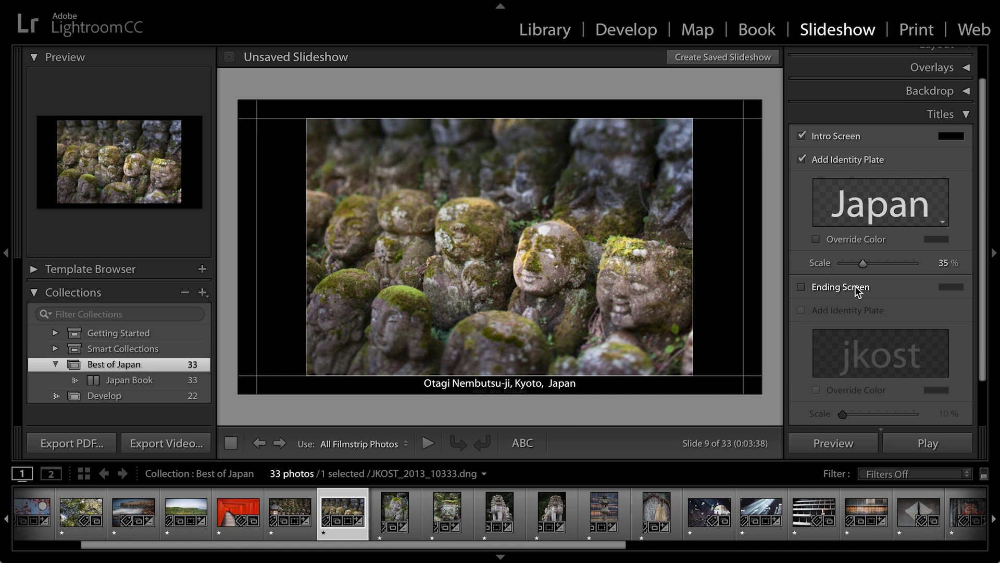
# - Add all four mp3 tracks from TS_Music, then remove the third, leaving 0:07:27
pyautogui.click(902, 112)
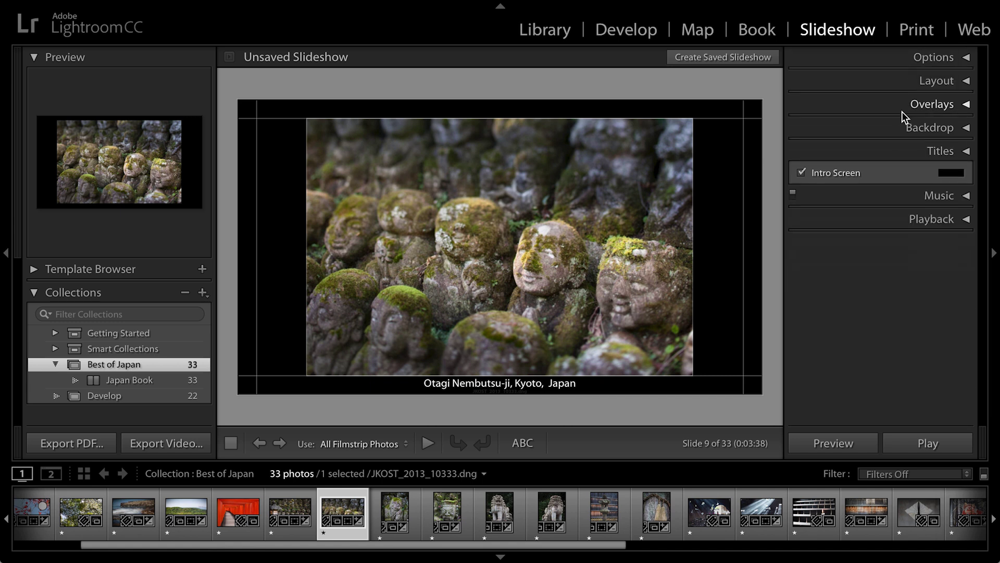
pyautogui.click(907, 167)
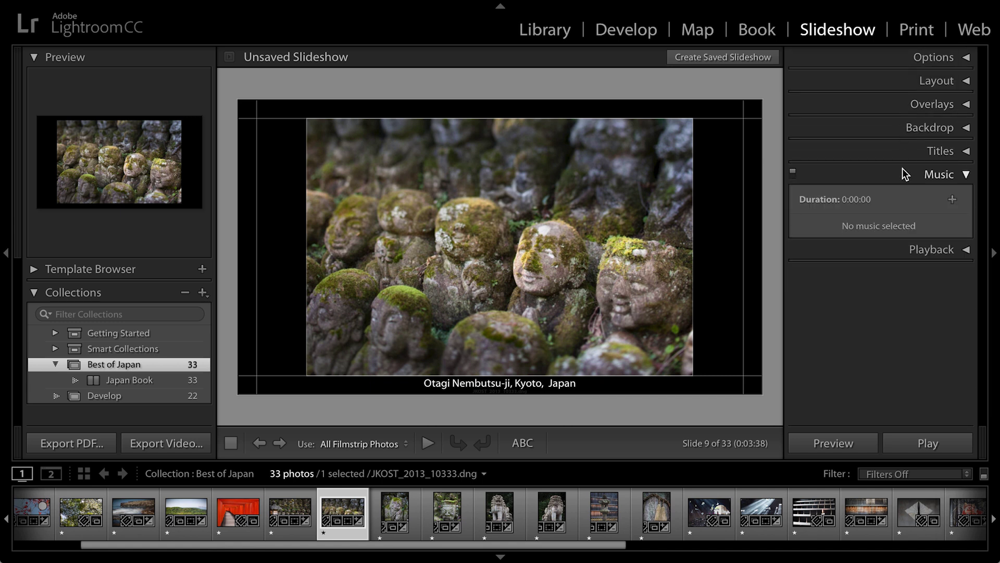
pyautogui.click(952, 200)
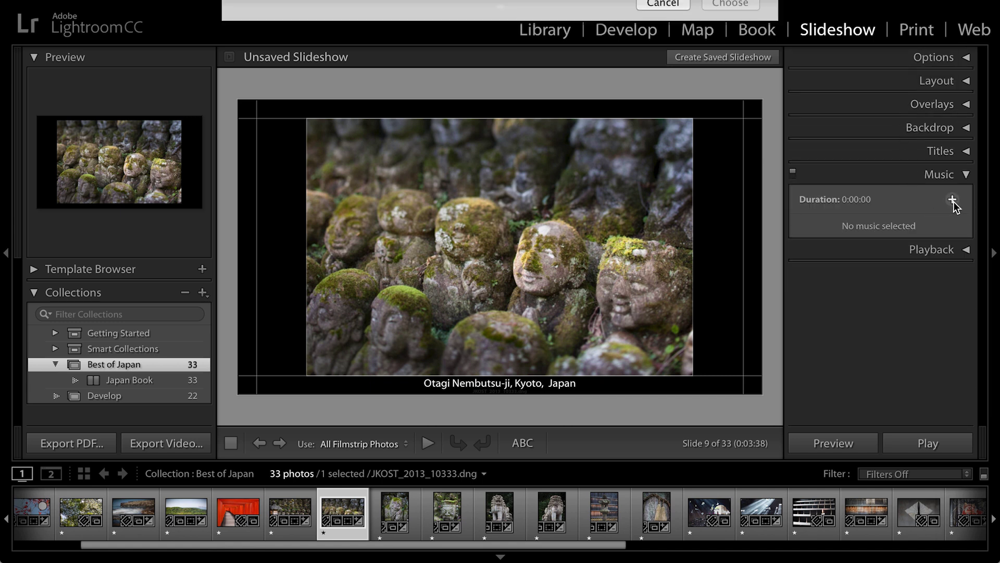
pyautogui.click(477, 42)
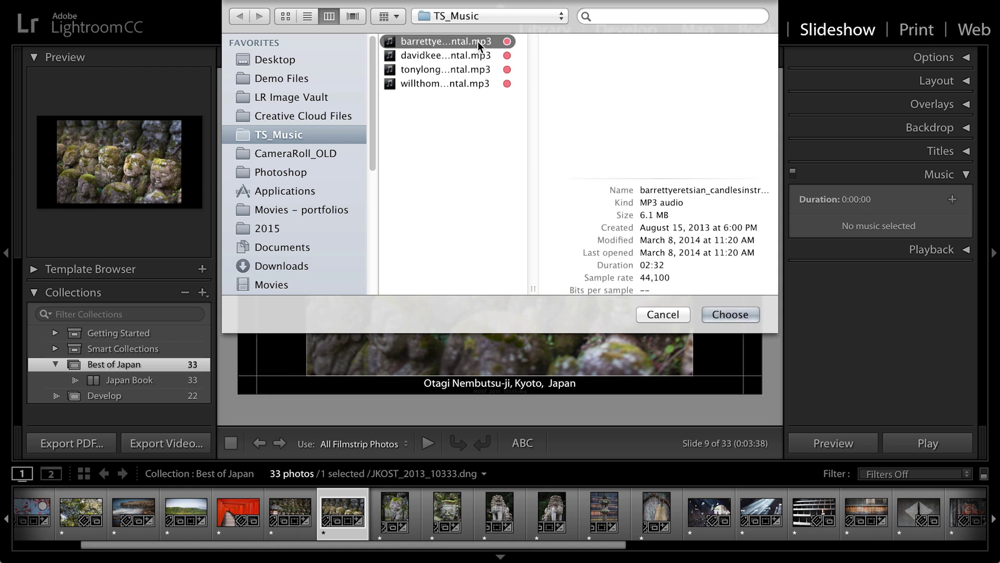
pyautogui.keyDown('shift'); pyautogui.click(464, 81); pyautogui.keyUp('shift')
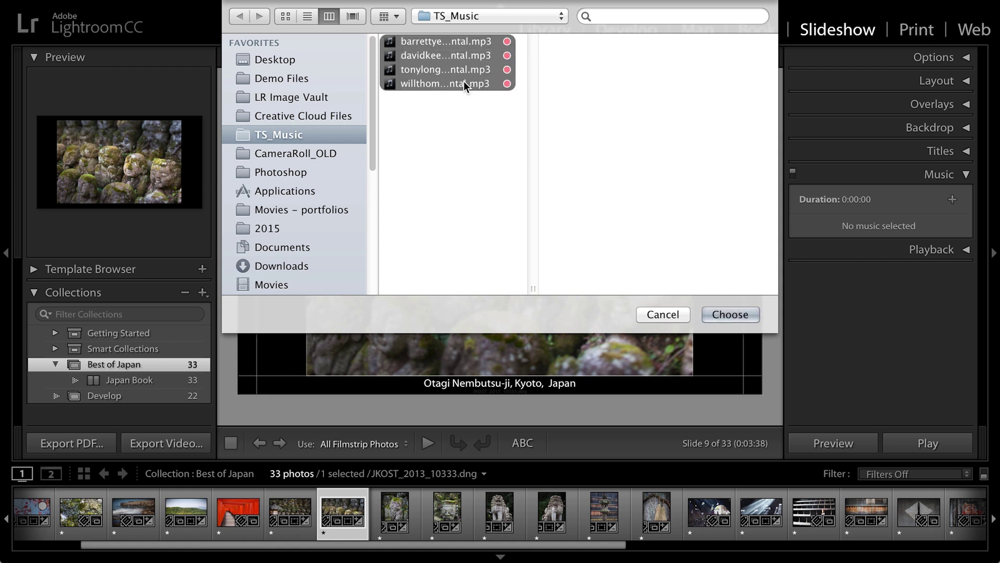
pyautogui.click(734, 314)
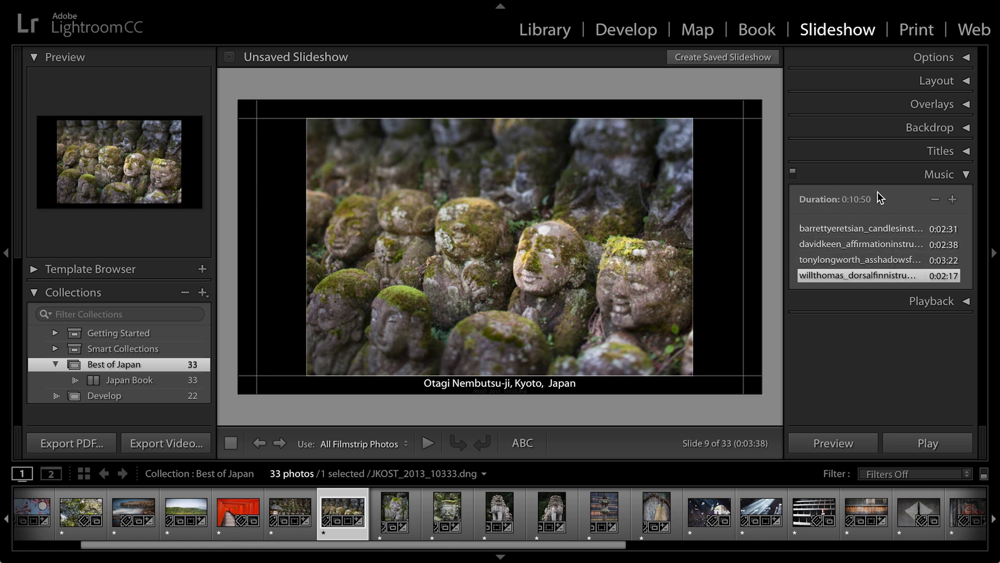
pyautogui.click(835, 260)
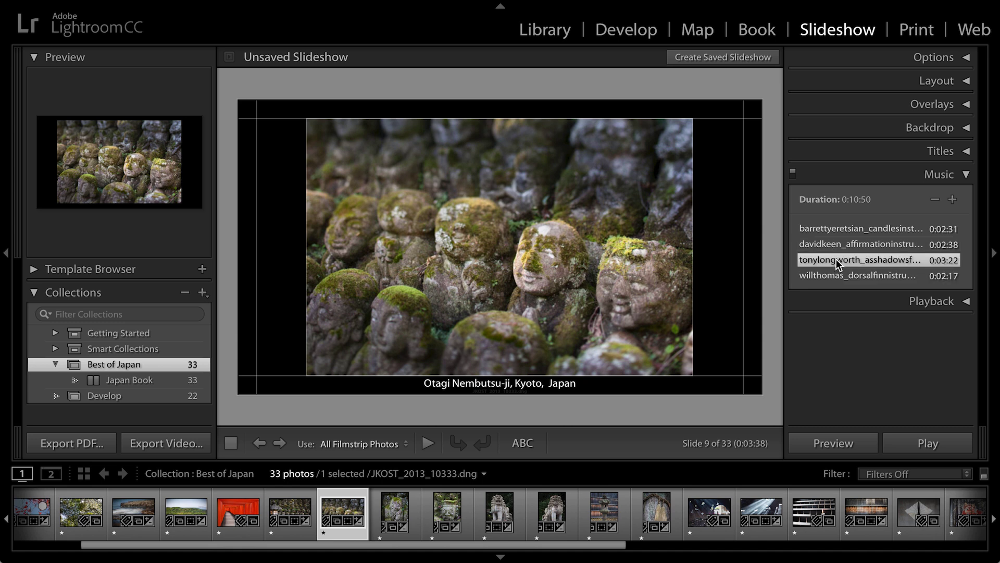
pyautogui.click(936, 199)
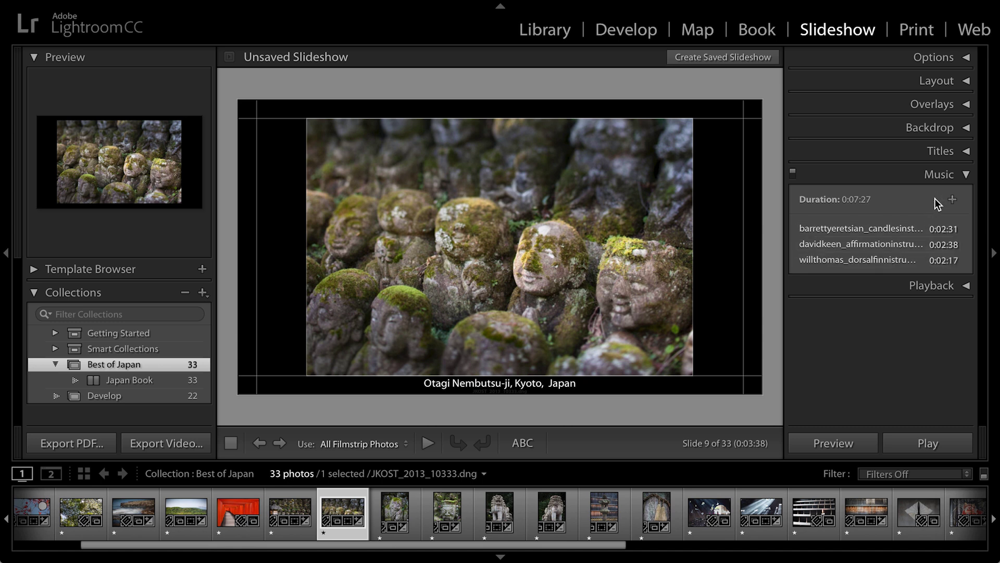
# - Set Playback to Automatic with 2.0 sec crossfades and fit slides to the music at 11.2 sec
pyautogui.click(935, 286)
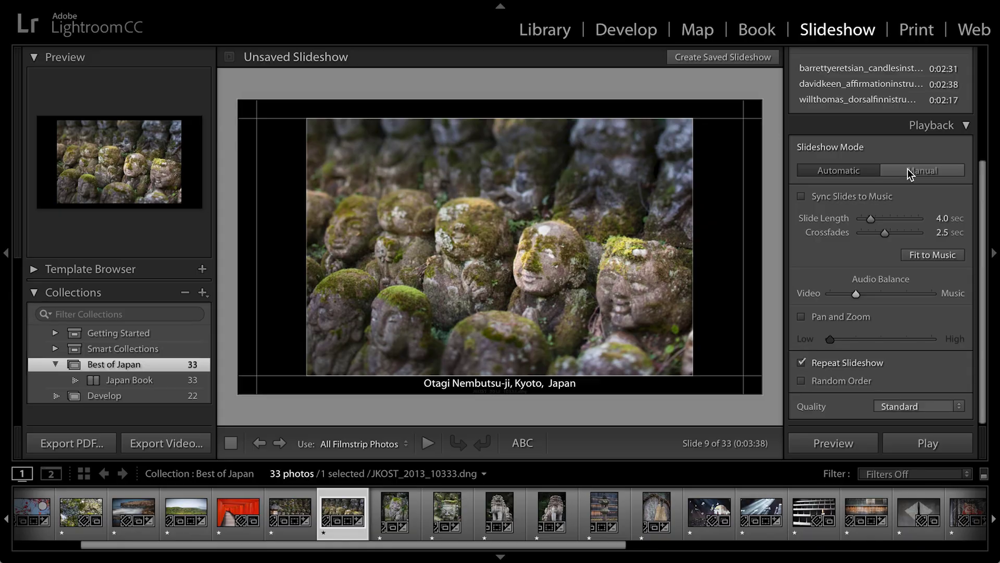
pyautogui.scroll(5, 908, 169)
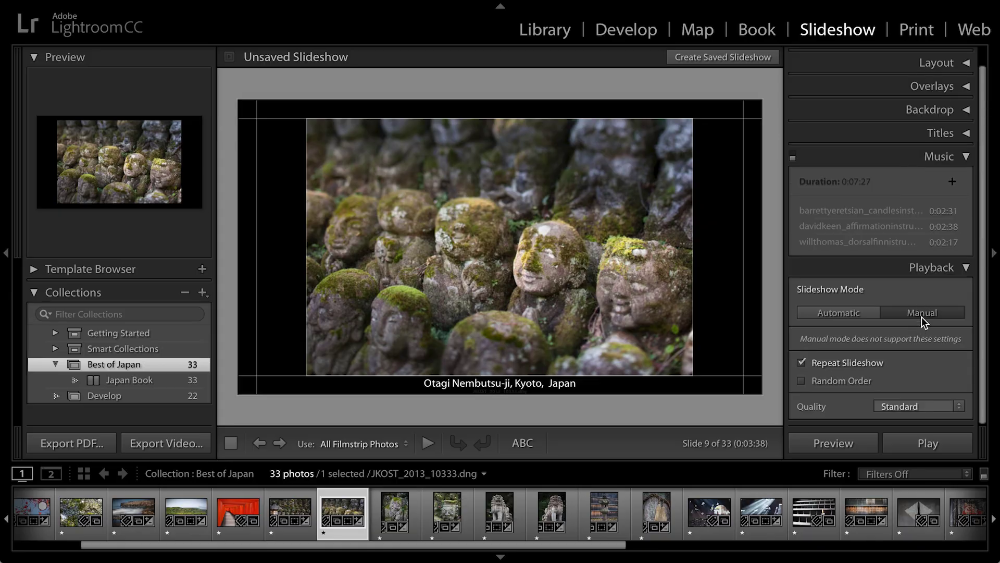
pyautogui.click(834, 312)
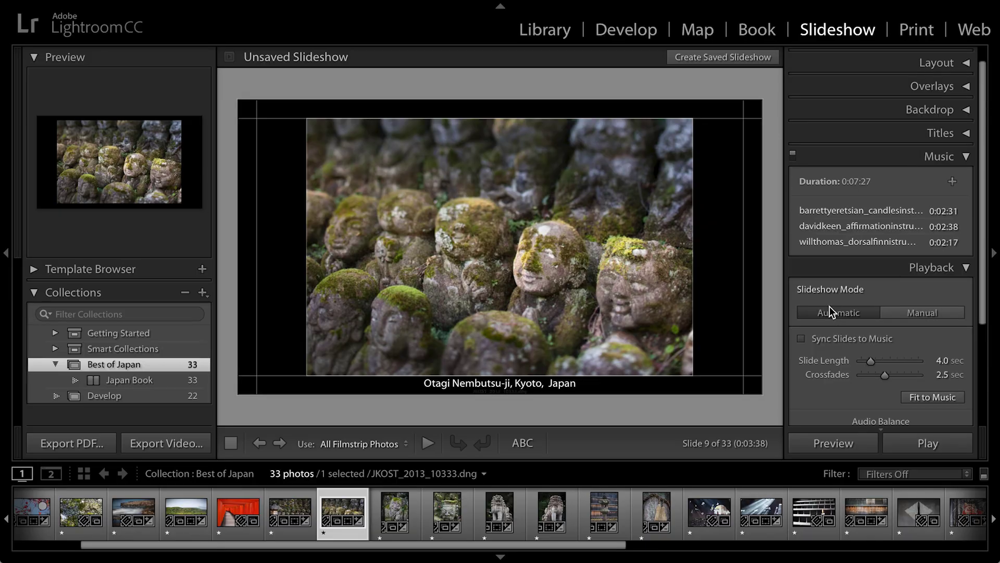
pyautogui.scroll(-3, 829, 306)
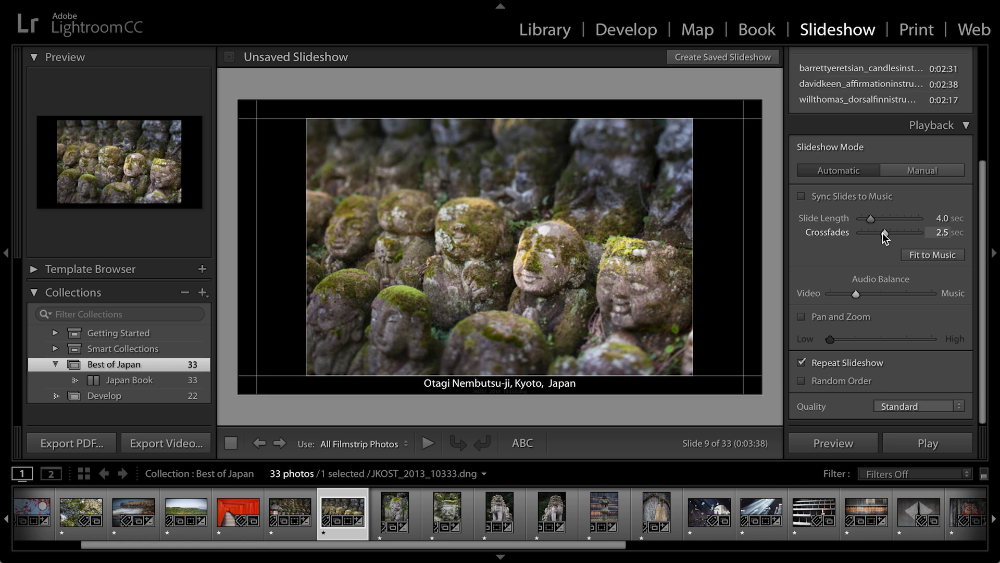
pyautogui.moveTo(884, 234)
pyautogui.mouseDown()
pyautogui.moveTo(859, 236)
pyautogui.moveTo(882, 232)
pyautogui.mouseUp()
pyautogui.click(931, 256)
pyautogui.scroll(2, 925, 228)
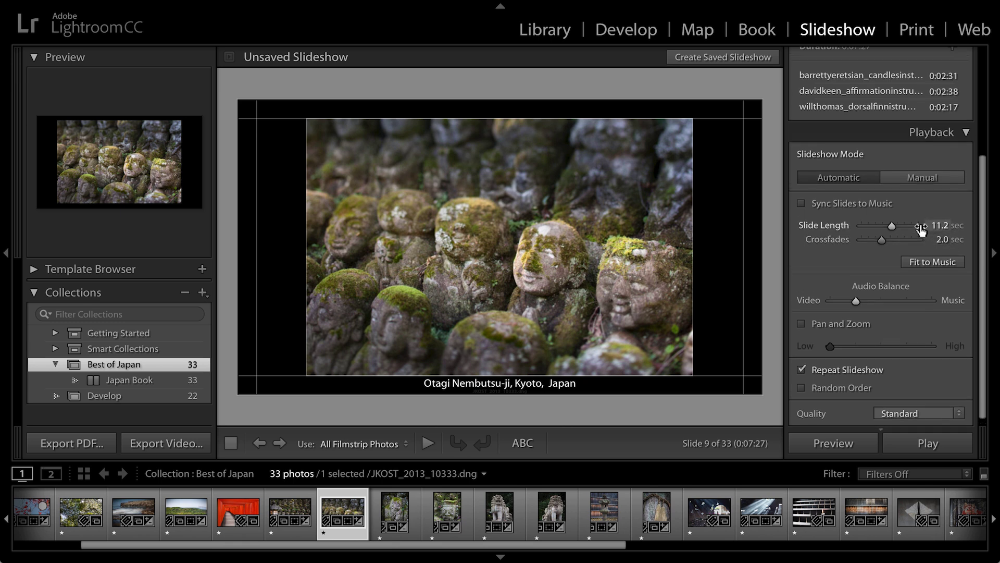
pyautogui.scroll(1, 923, 226)
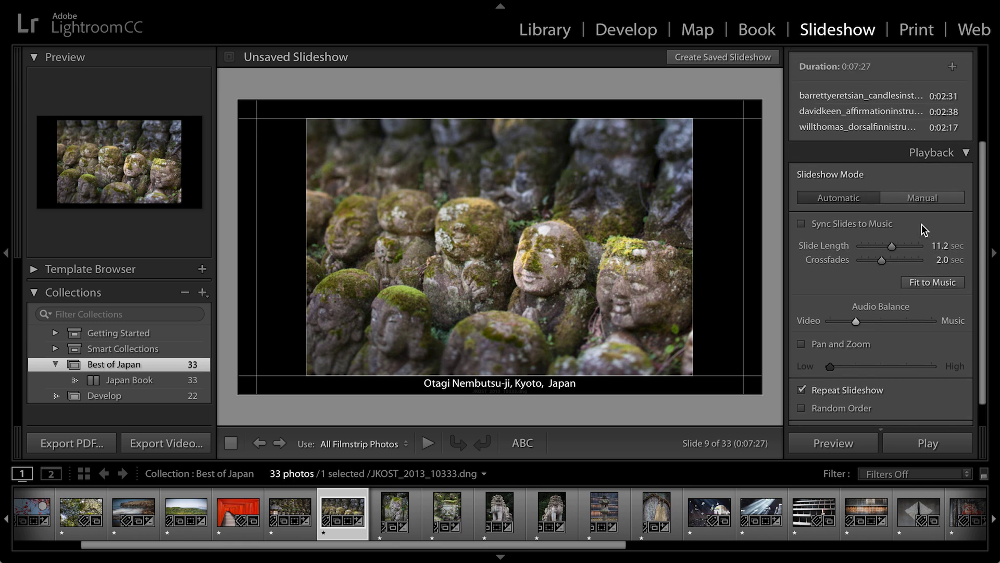
# - Remove the last music track, refit slides to 7.2 sec for 0:05:10, and enable Pan and Zoom
pyautogui.click(896, 127)
pyautogui.click(937, 68)
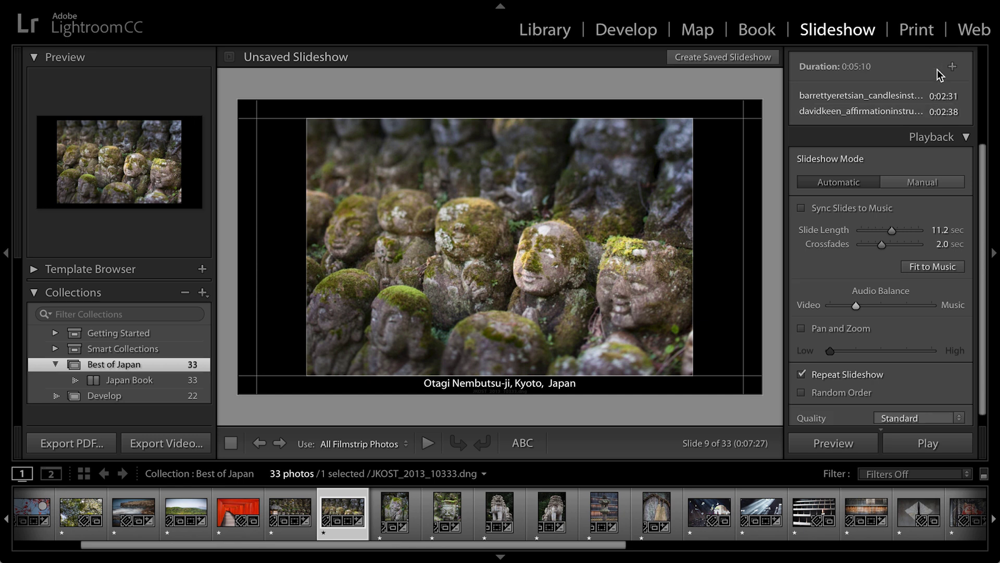
pyautogui.click(918, 267)
pyautogui.click(801, 330)
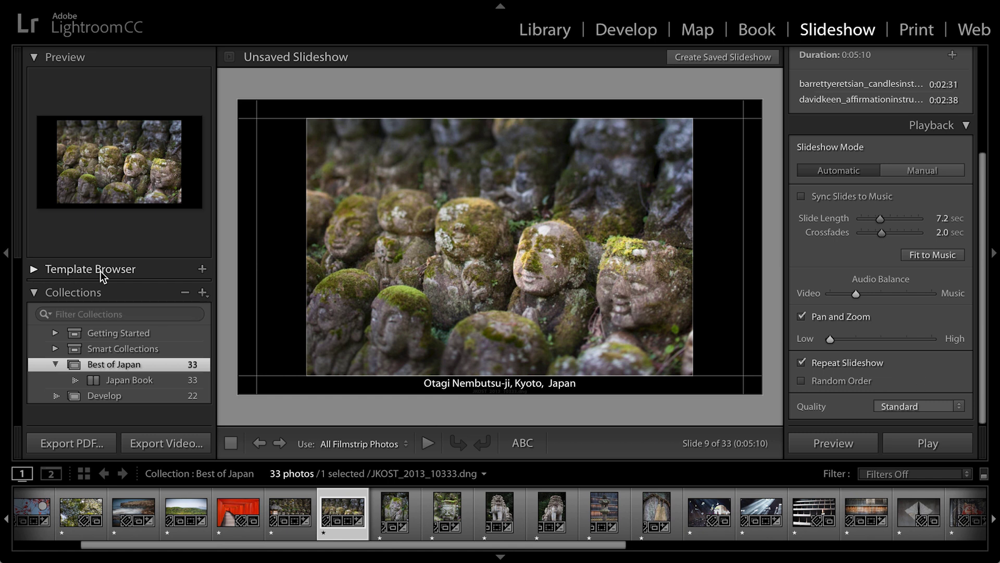
# - Create a new User Templates slideshow template named 'Basic Black Slideshow'
pyautogui.click(202, 267)
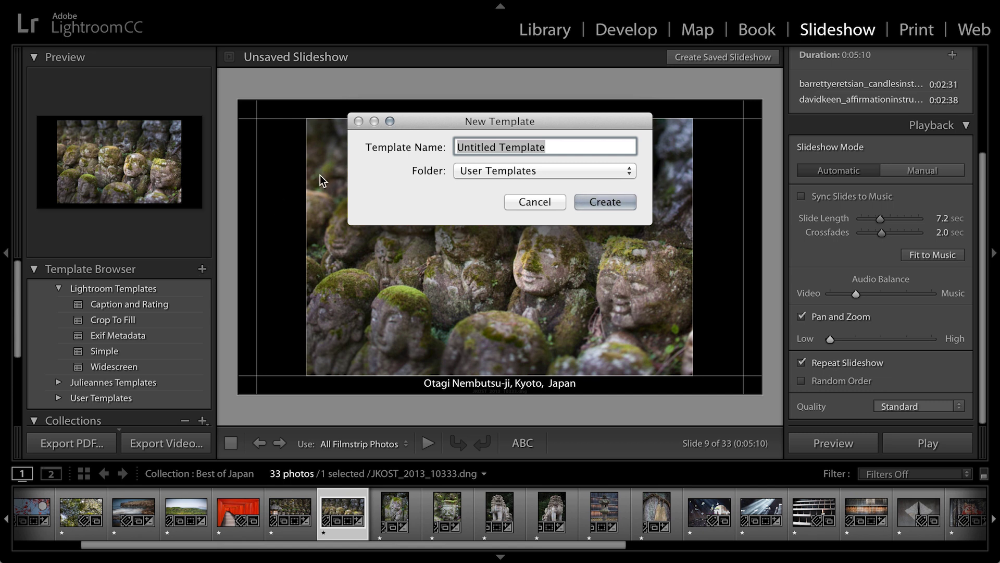
pyautogui.write('Basic Bla')
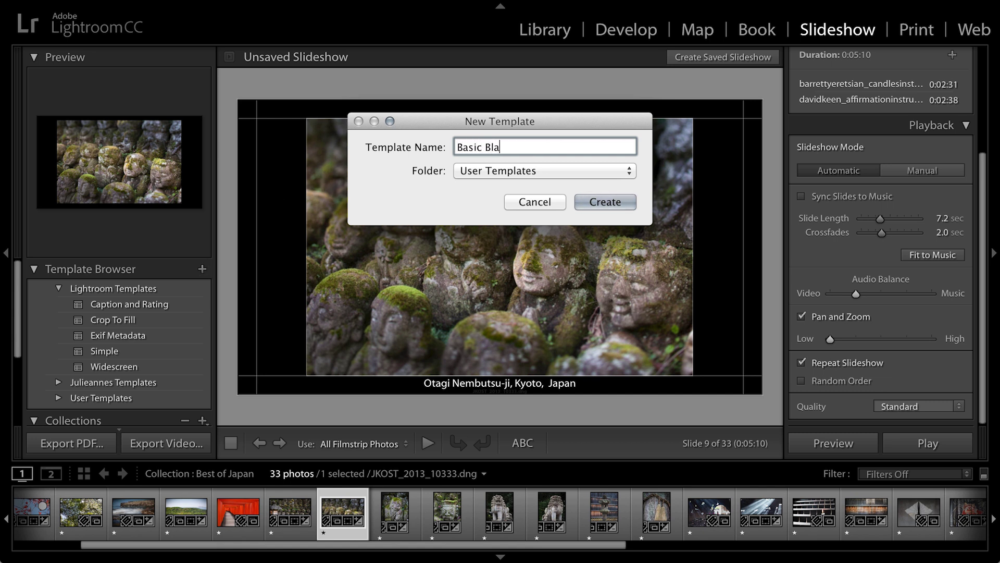
pyautogui.write('ck Slideshow')
pyautogui.click(610, 201)
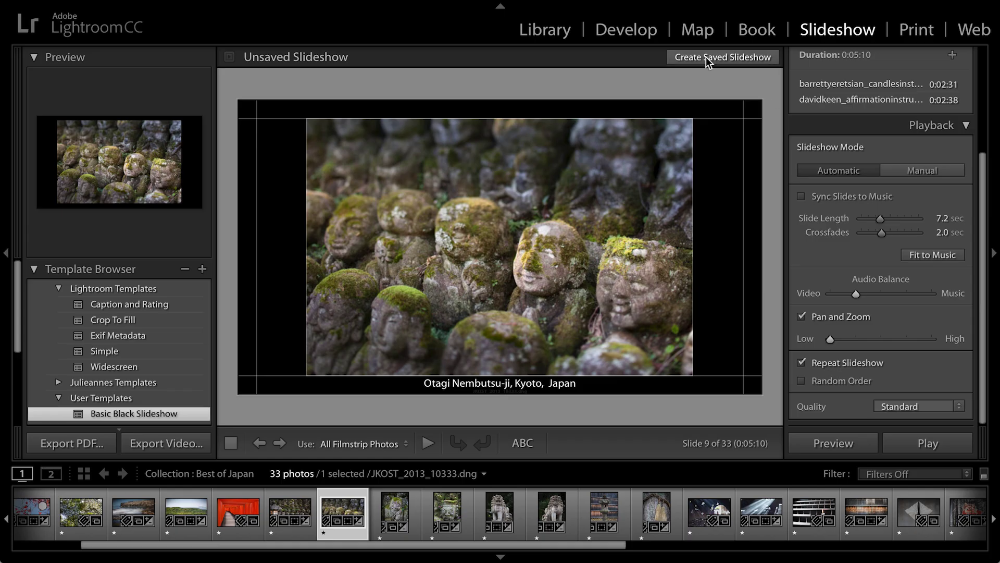
# - Save the slideshow as 'Japan Slideshow' inside the Best of Japan collection
pyautogui.click(708, 57)
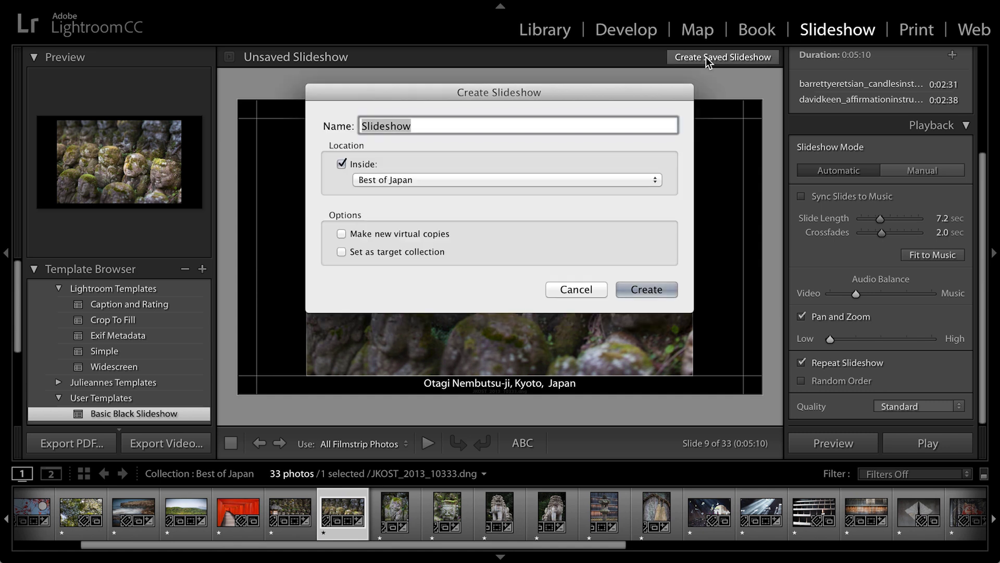
pyautogui.write('Japa')
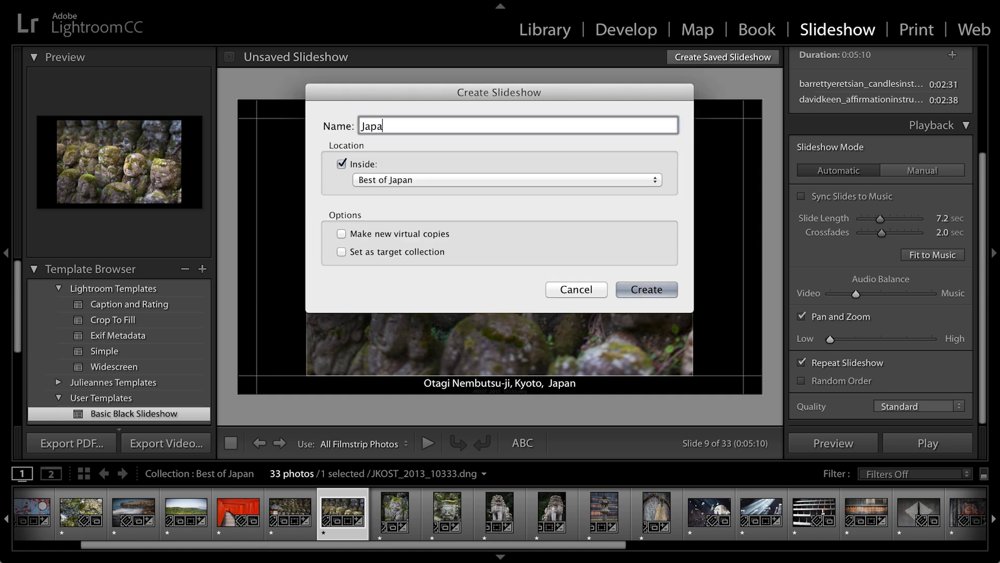
pyautogui.write('n Slideshow')
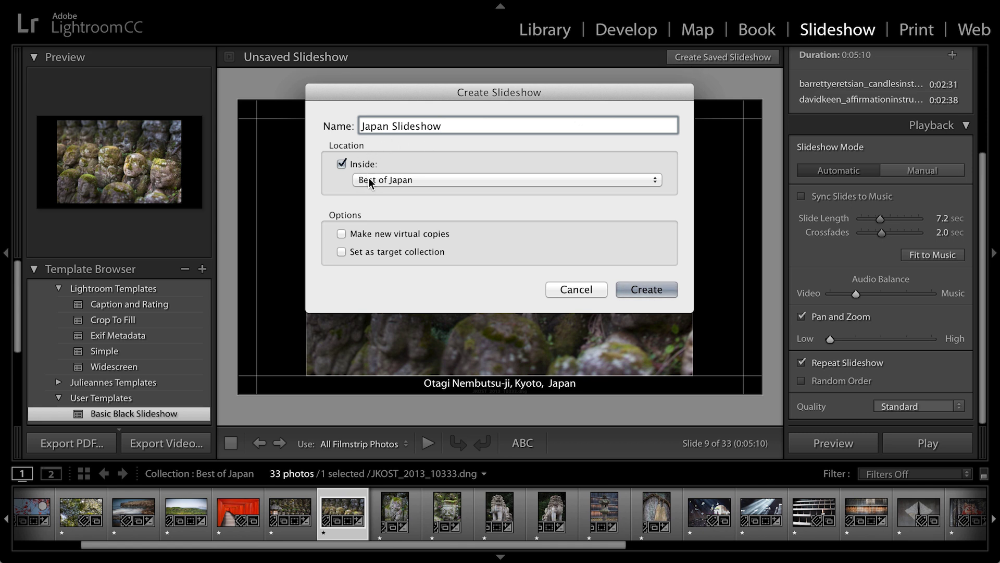
pyautogui.click(650, 288)
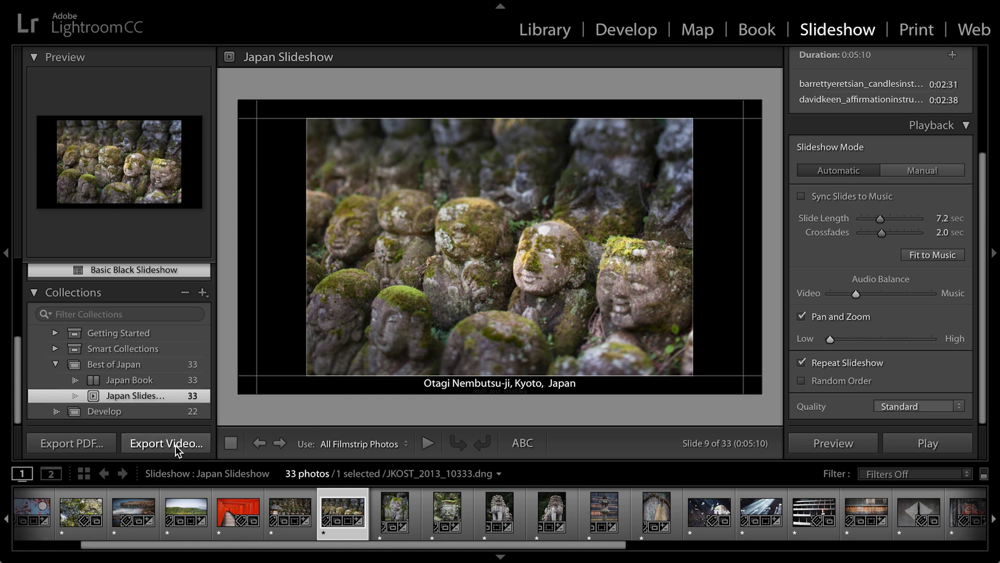
# - Start a video export of the slideshow using the 1080p (16:9) video preset
pyautogui.click(145, 444)
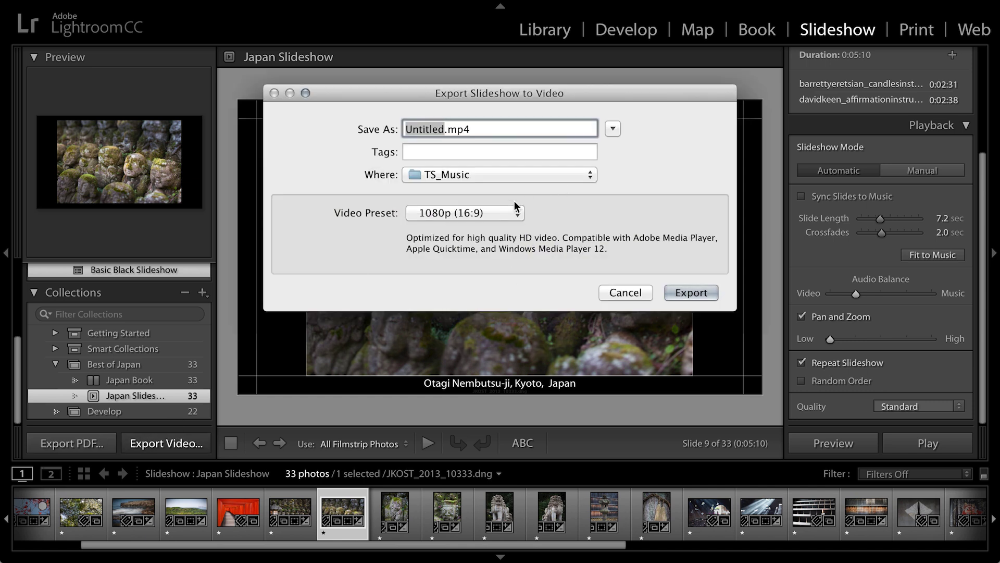
pyautogui.click(494, 212)
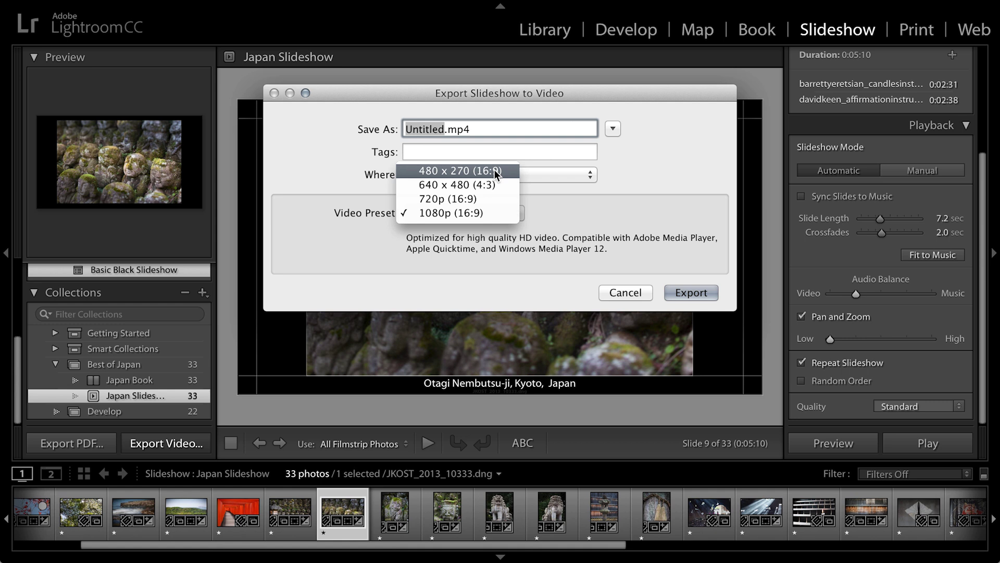
pyautogui.click(496, 213)
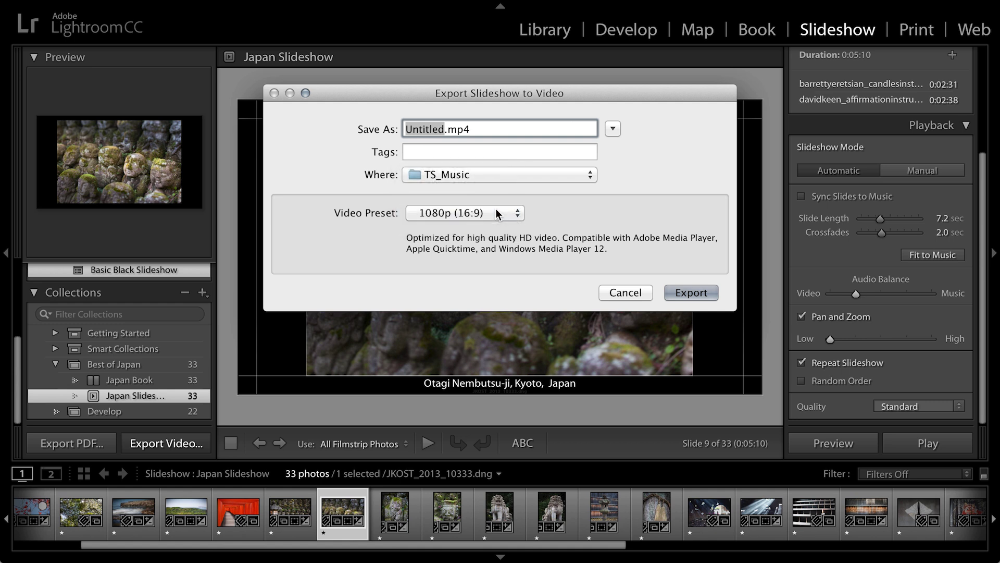